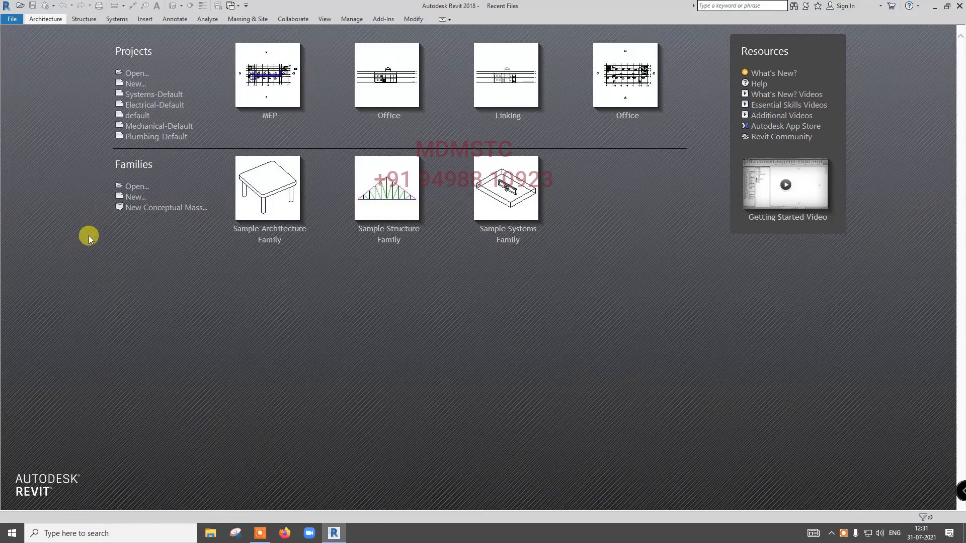
- Start a project from the default template and set up a Generic - 8" wall with its top constraint up to Level 2
click(140, 117)
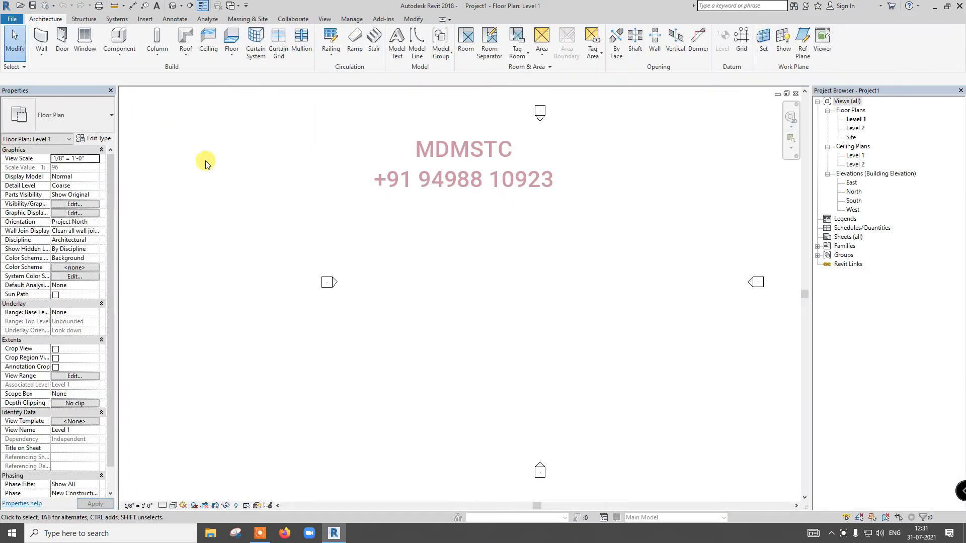
click(41, 38)
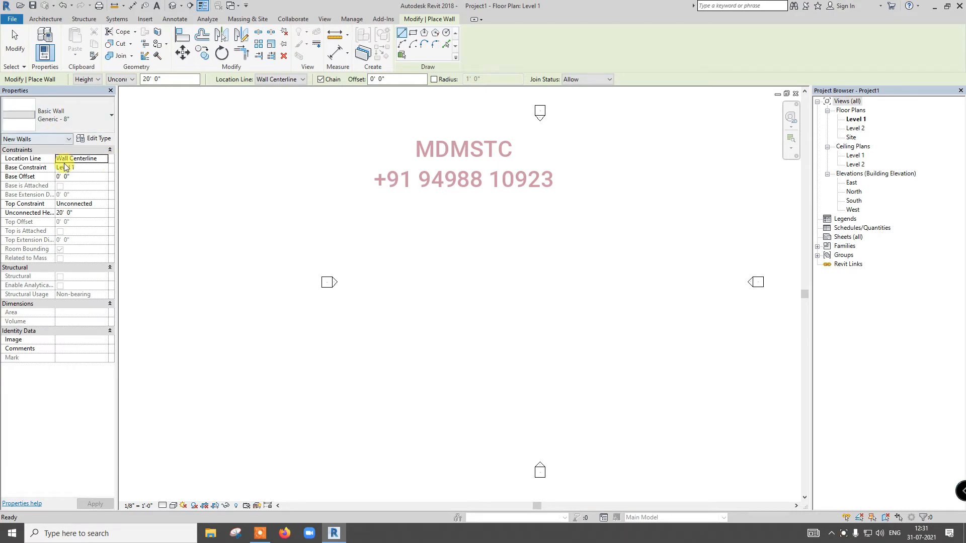
click(103, 208)
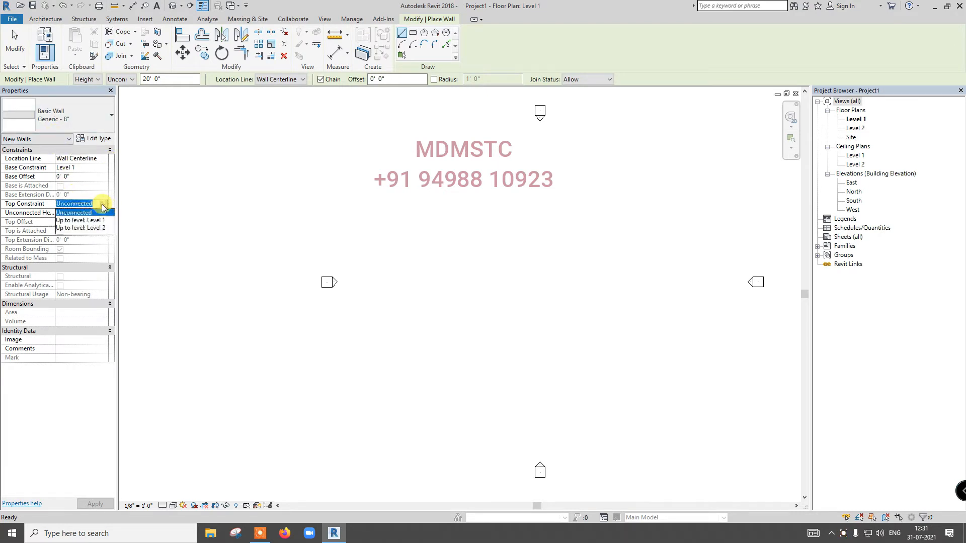
click(95, 231)
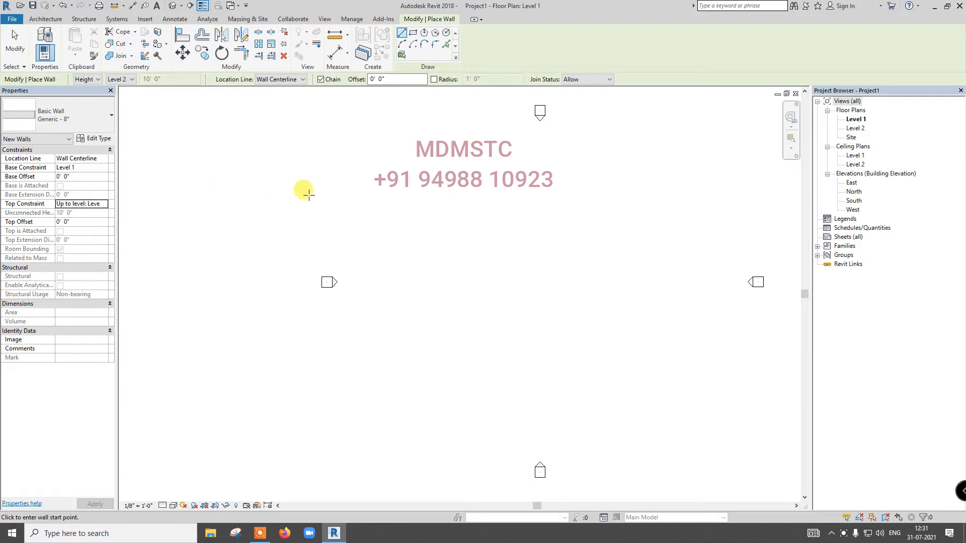
- Draw one straight horizontal wall about 20' long in the Level 1 plan and show it in the default 3D view
click(335, 201)
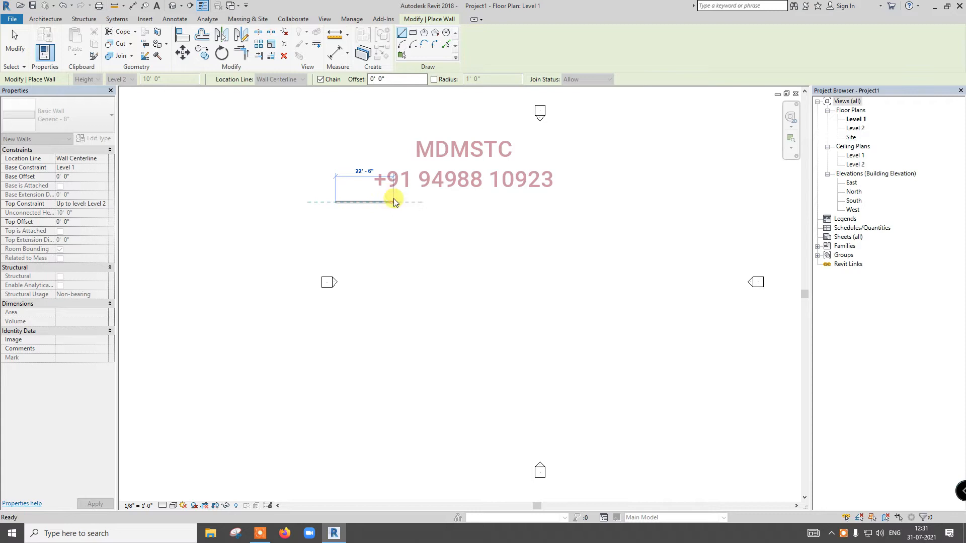
key(Escape)
click(432, 206)
scroll(467, 205, up, 3)
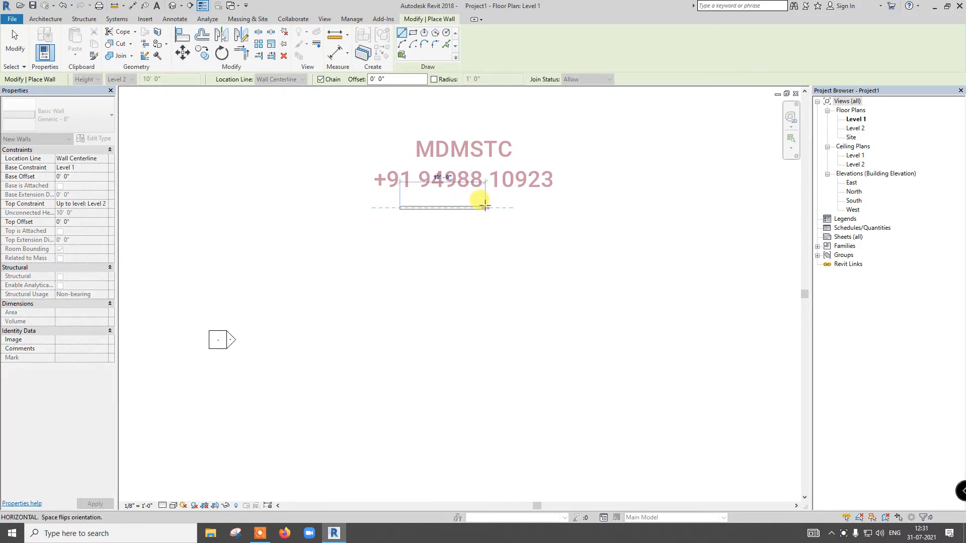
click(486, 206)
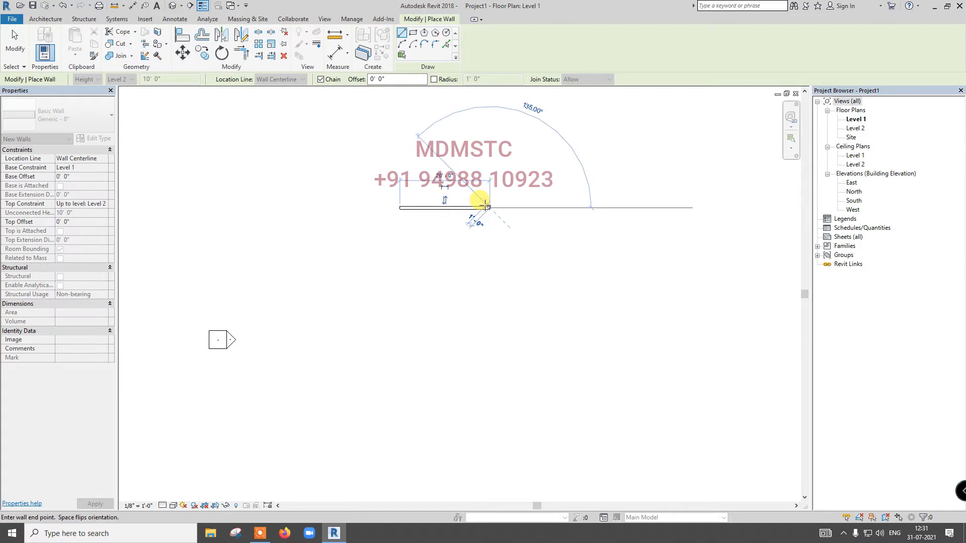
key(Escape)
key(Escape)
scroll(458, 220, up, 2)
click(173, 6)
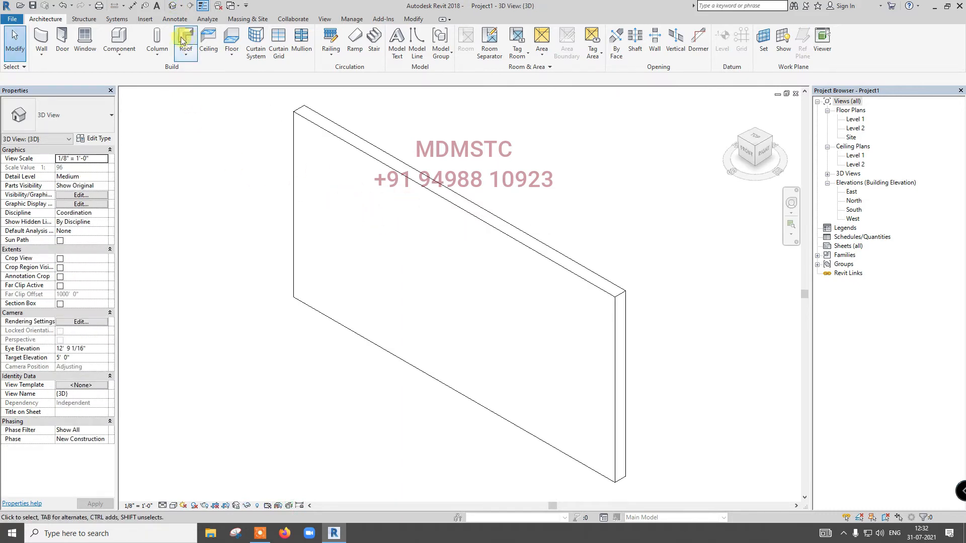
- Create a new decal type in the project with the name New Decal
click(145, 19)
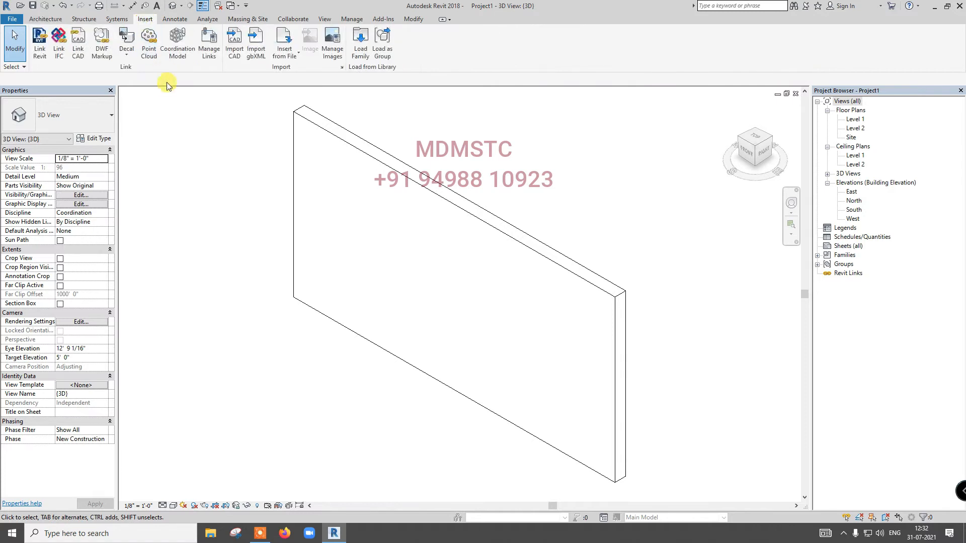
click(127, 64)
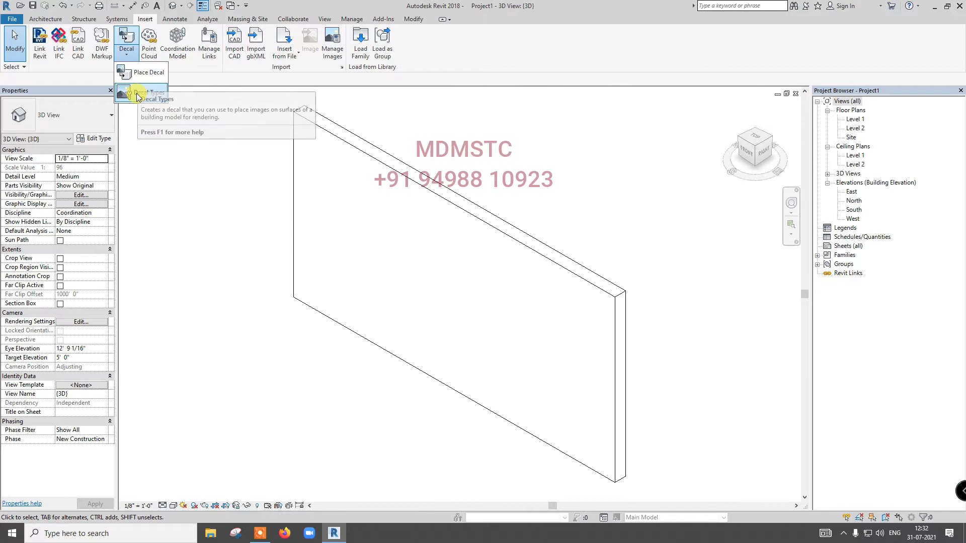
click(130, 95)
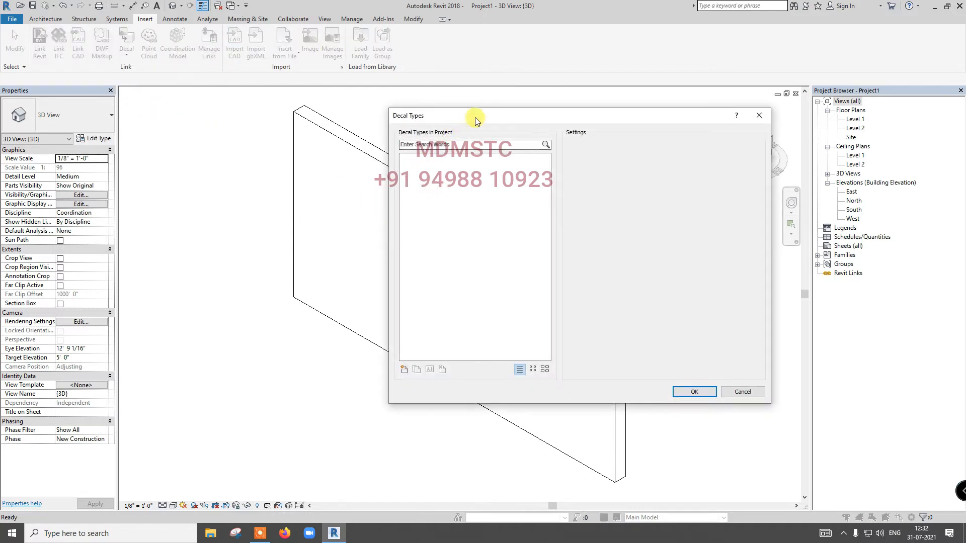
drag(475, 116, 426, 108)
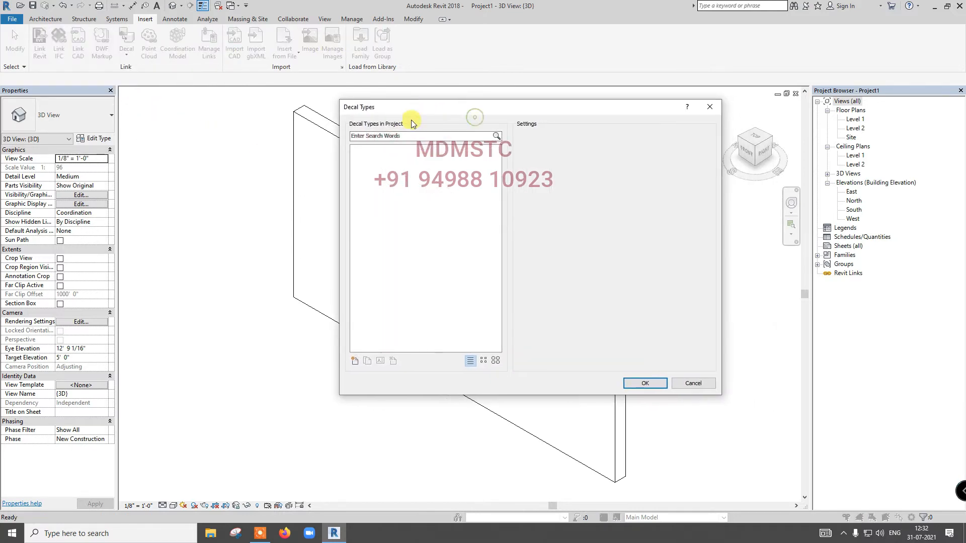
click(354, 360)
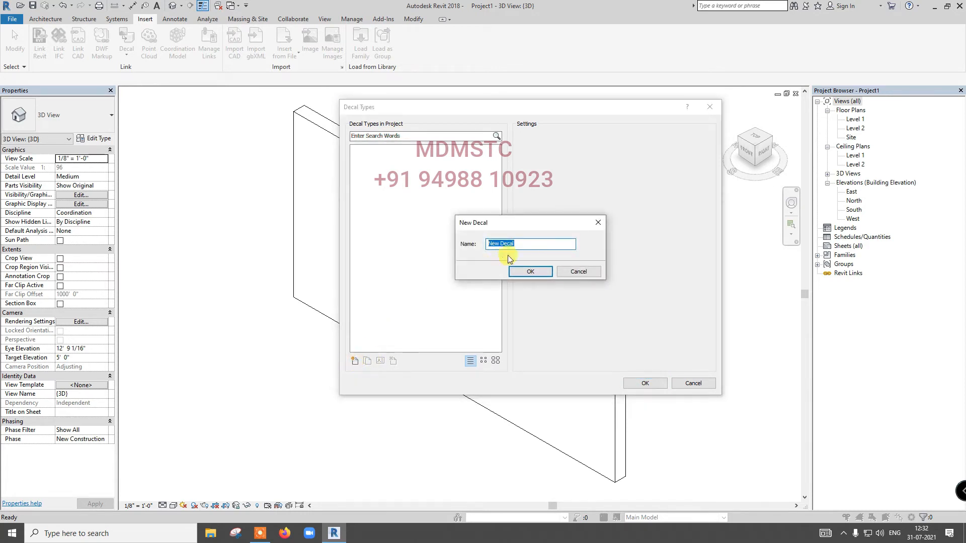
click(518, 272)
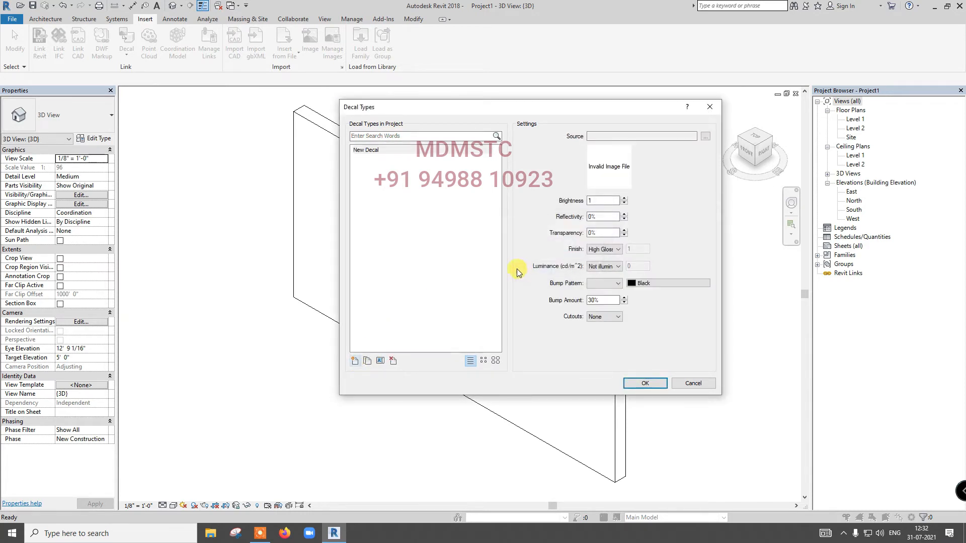
- Assign the Desktop image murugan-images-hd-wallpaper-1080p.jpg as the new decal type's source
click(706, 139)
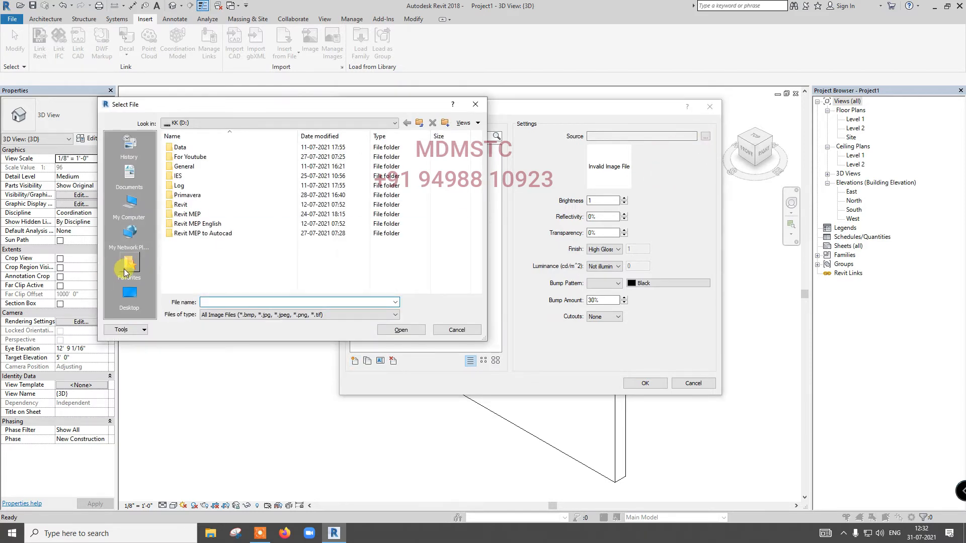
click(129, 293)
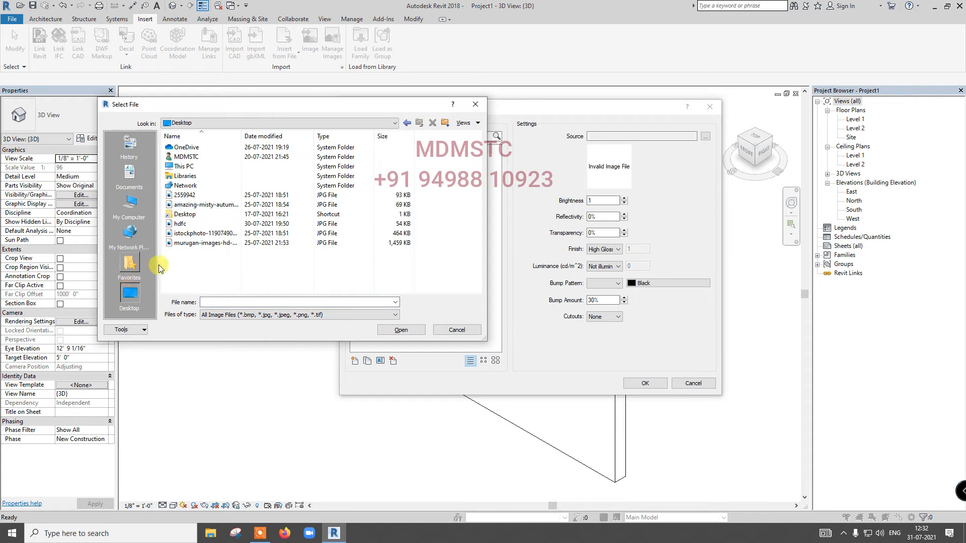
click(198, 246)
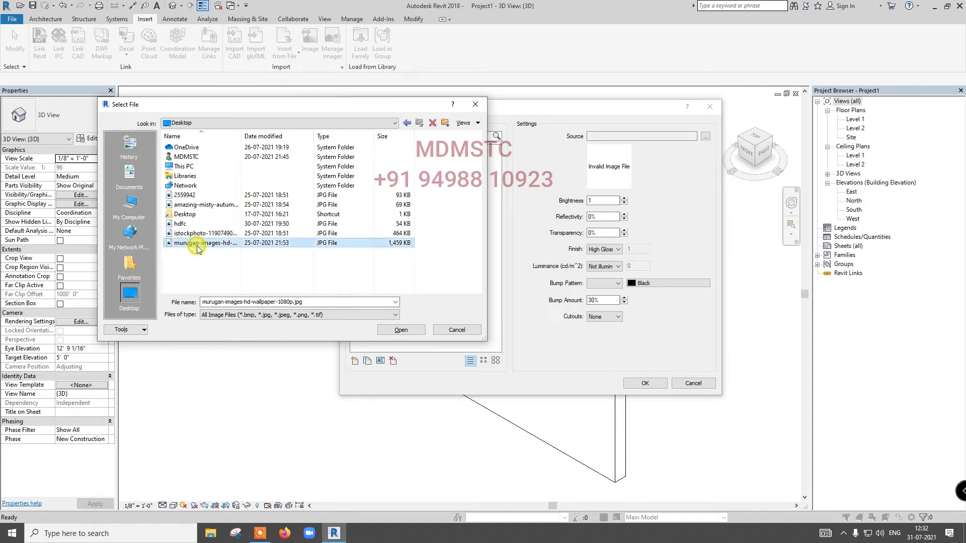
click(400, 330)
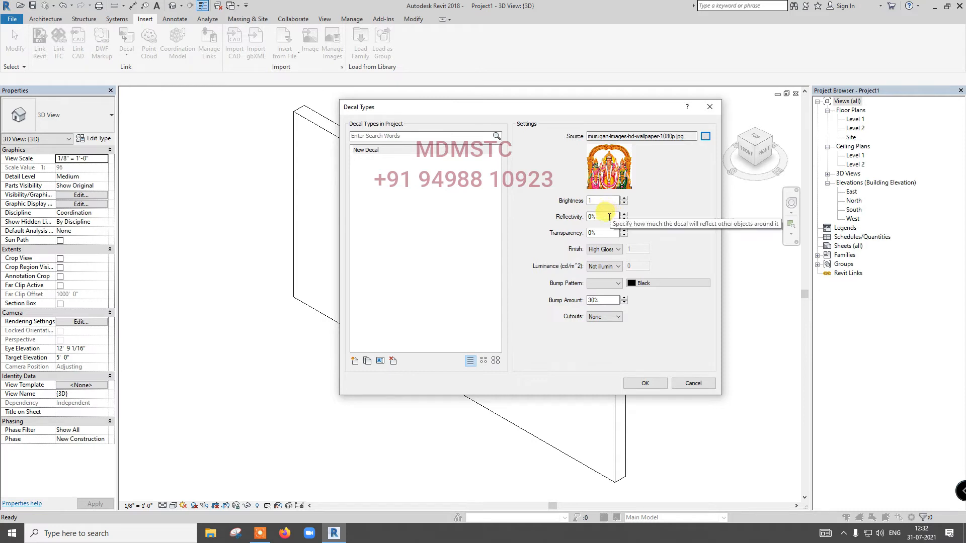
- Review the decal's finish, luminance and bump pattern options, and accept the decal type
click(613, 251)
click(613, 252)
click(612, 267)
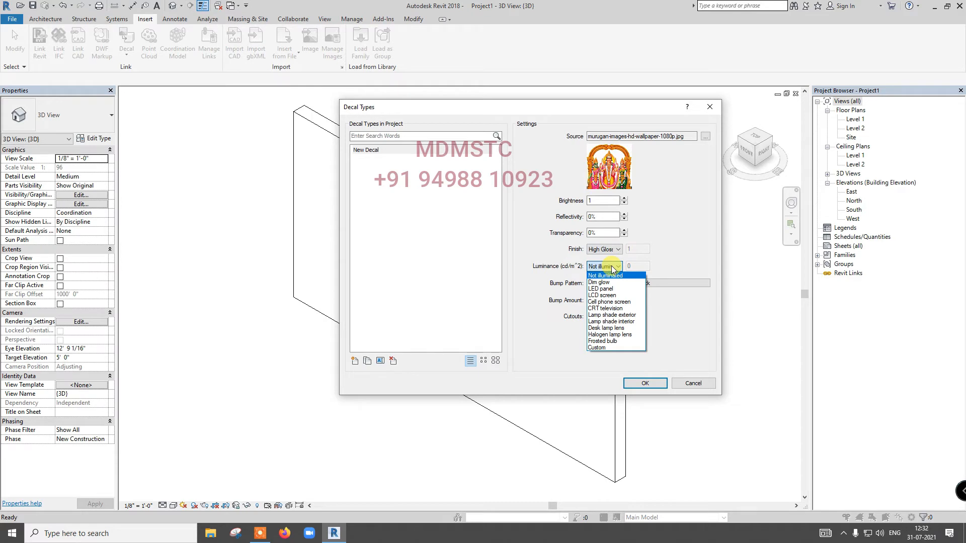
click(612, 268)
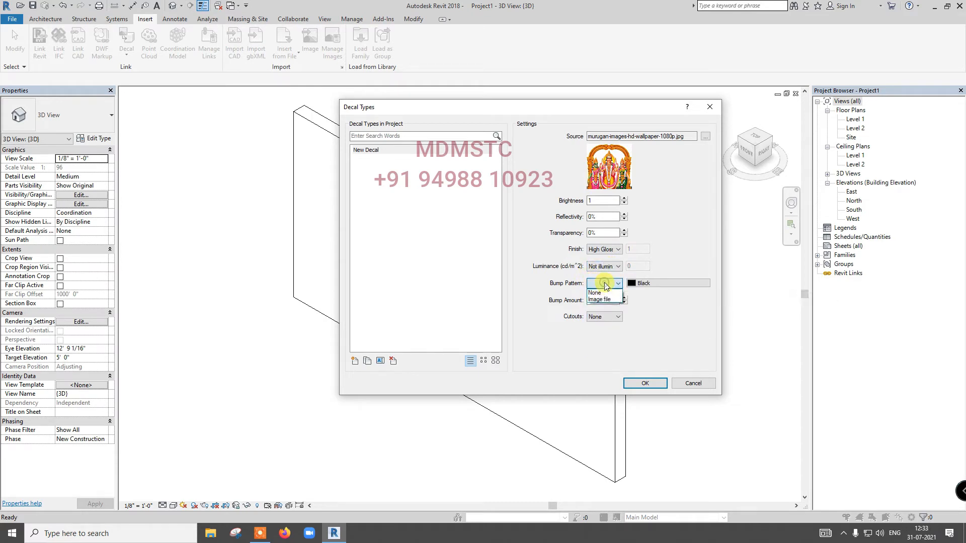
click(650, 284)
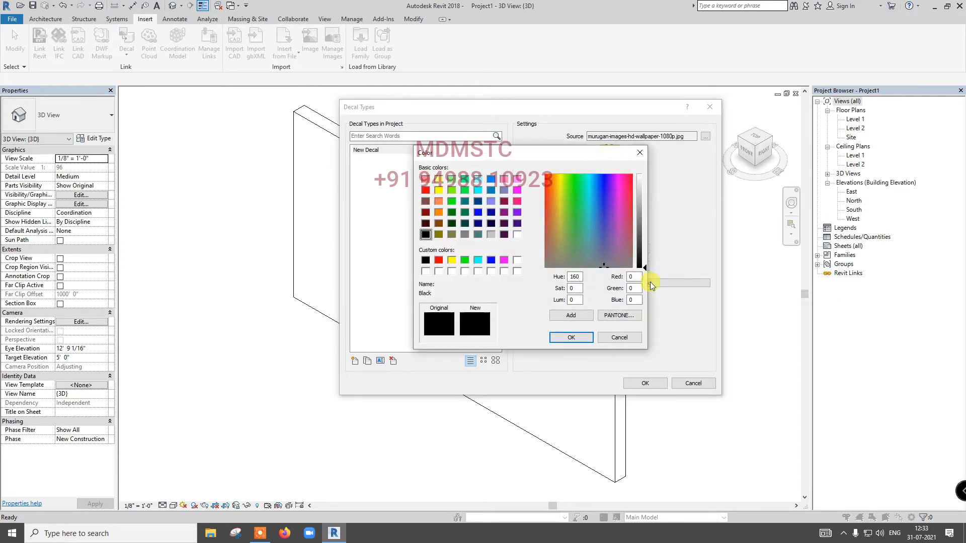
click(620, 338)
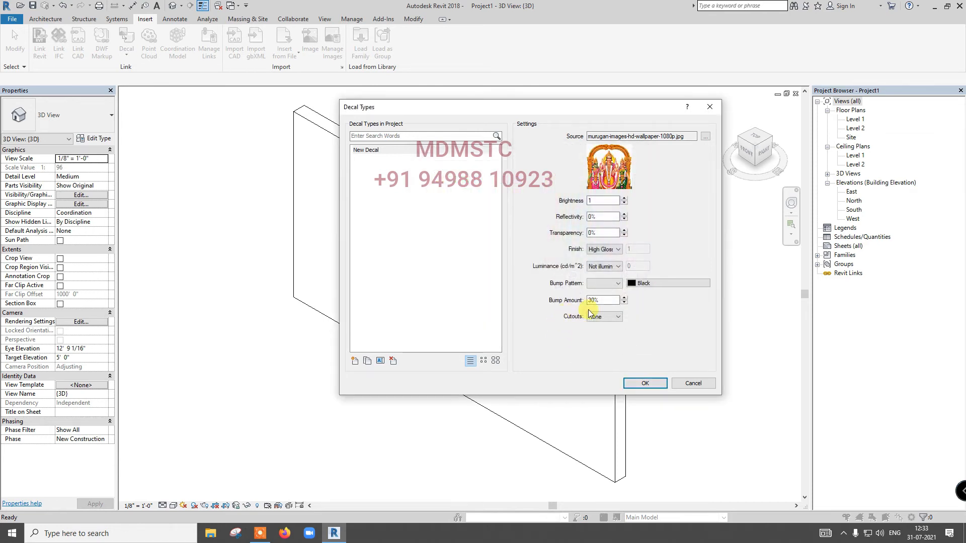
click(644, 383)
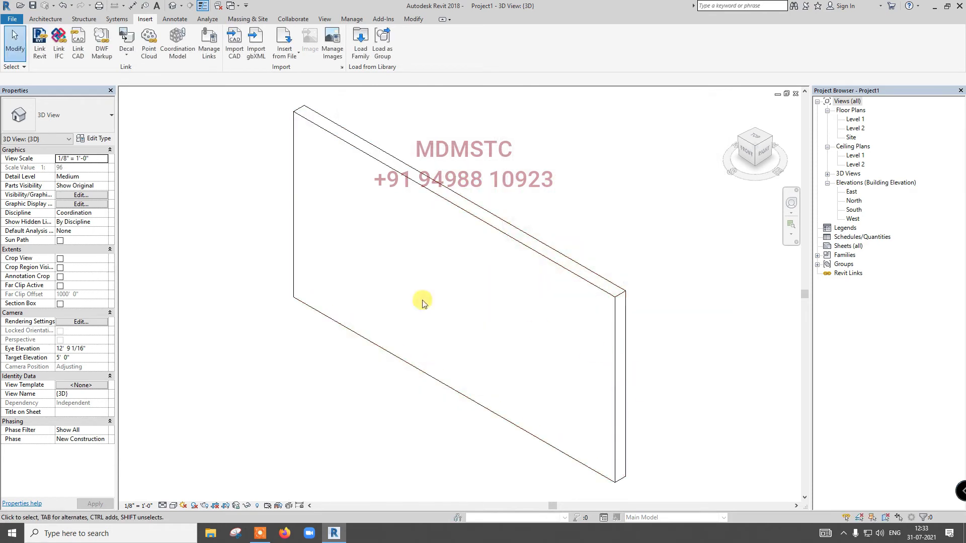
- Place the New Decal on the wall's front face near the middle of its top edge
click(126, 56)
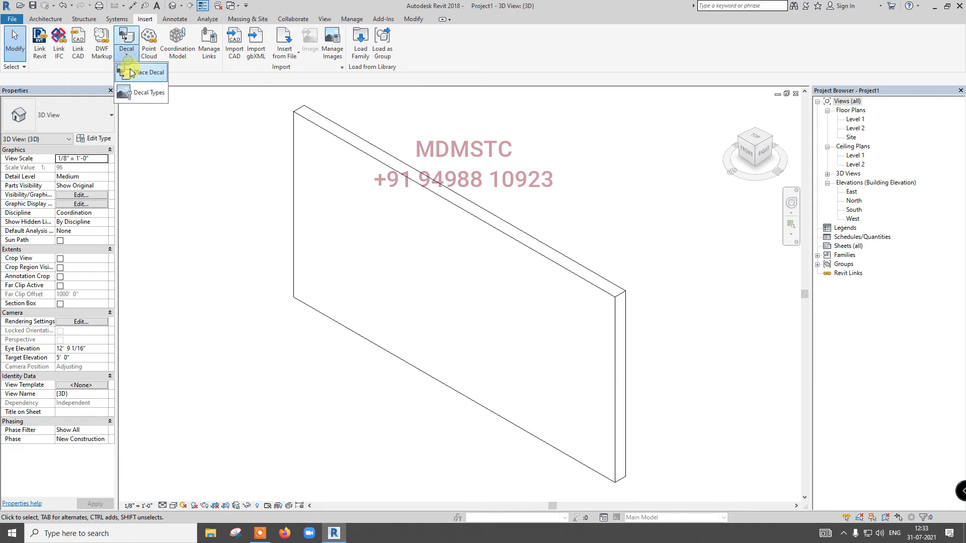
click(135, 80)
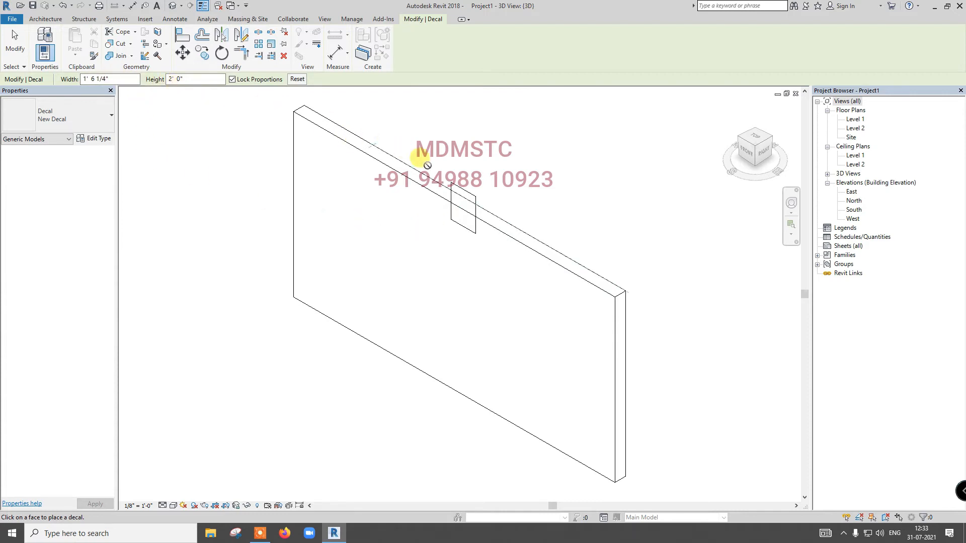
key(Escape)
- Select the placed decal and nudge it down the wall face until it is clear of the top edge
click(456, 185)
drag(456, 183, 456, 184)
key(Down)
key(Down)
key(Down)
key(Down)
key(Down)
key(Down)
key(Down)
key(Down)
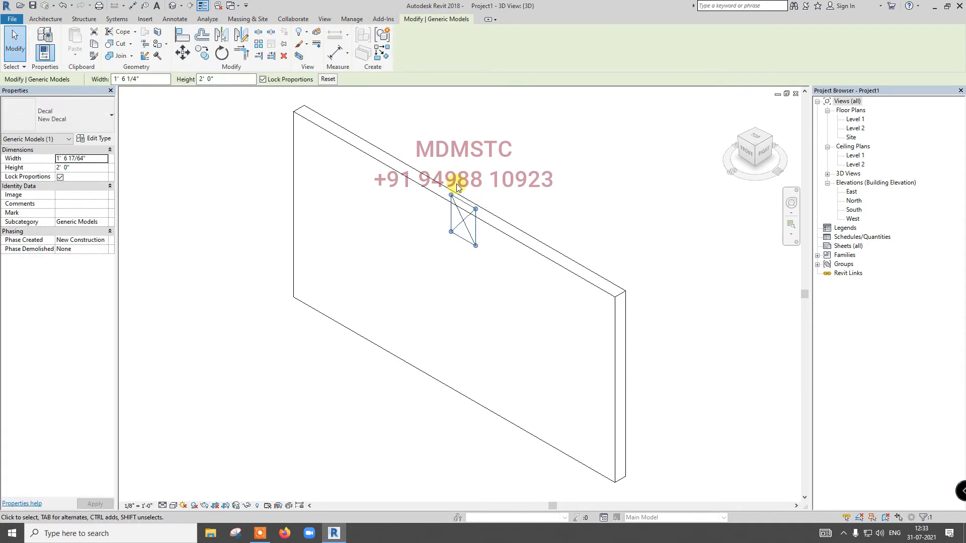
key(Down)
key(Down)
key(Down)
key(Down)
key(Down)
key(Down)
key(Down)
key(Down)
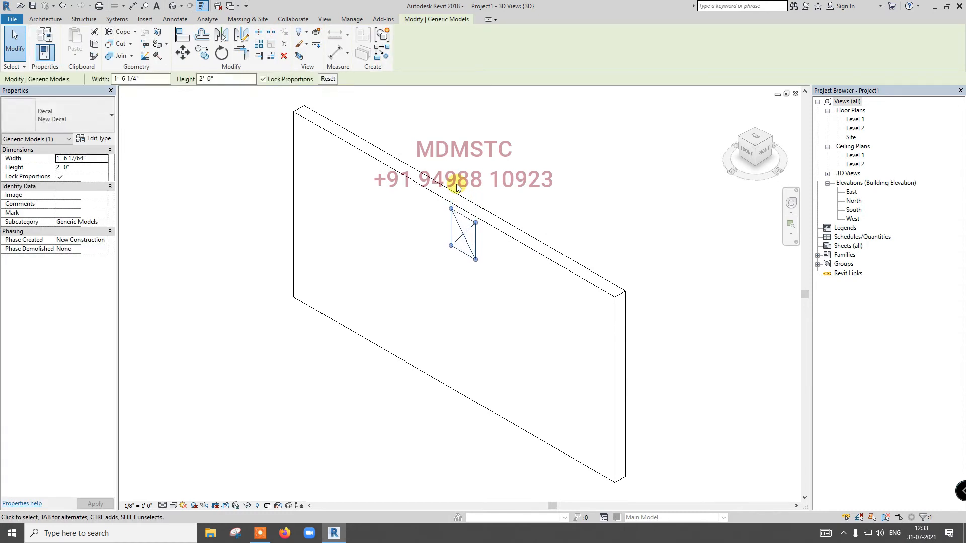
key(Down)
key(Down)
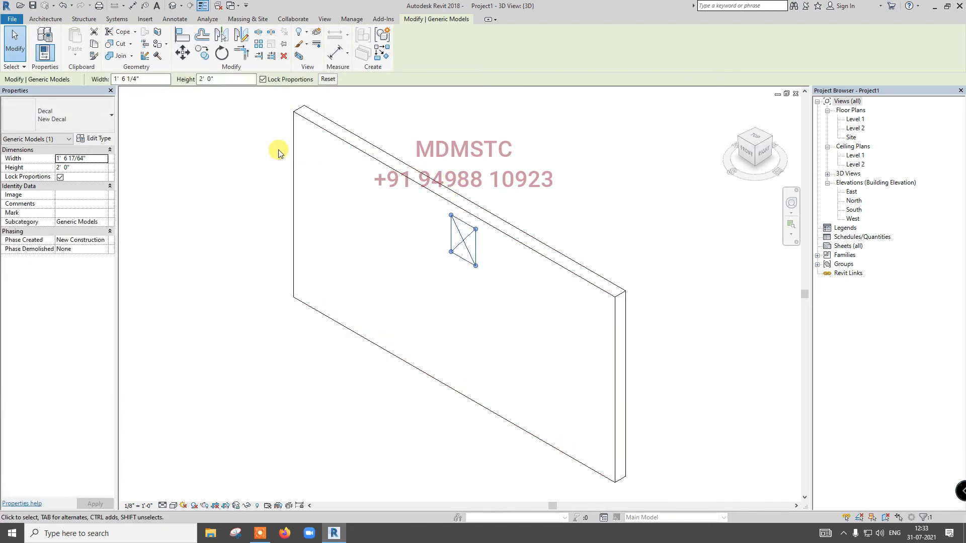
- Set the decal's height to 4' with its proportions locked
double_click(221, 81)
text(4)
key(Return)
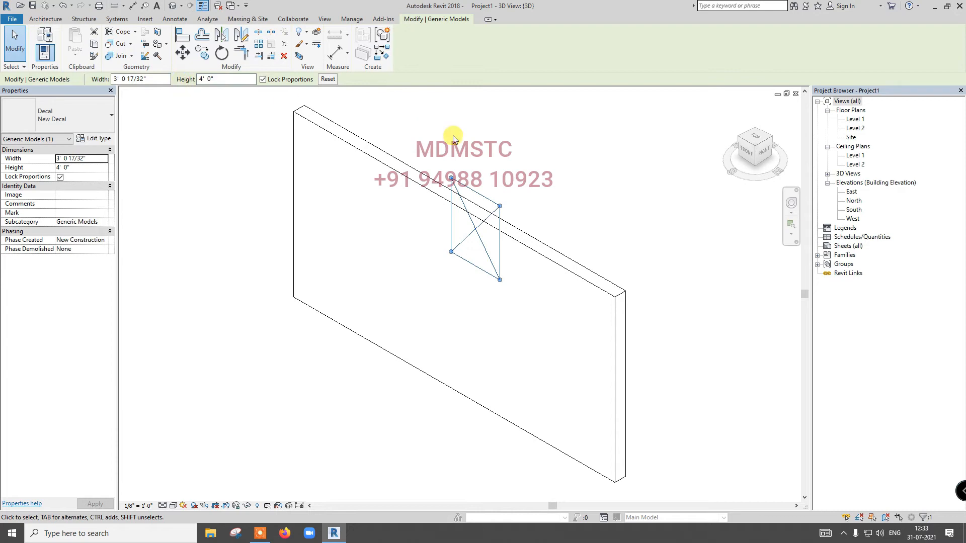
- Nudge the enlarged decal down until it lies below the wall's top edge, and shift it slightly left along the wall
key(Down)
key(Down)
key(Down)
key(Down)
key(Down)
key(Down)
key(Down)
key(Down)
key(Down)
key(Down)
key(Down)
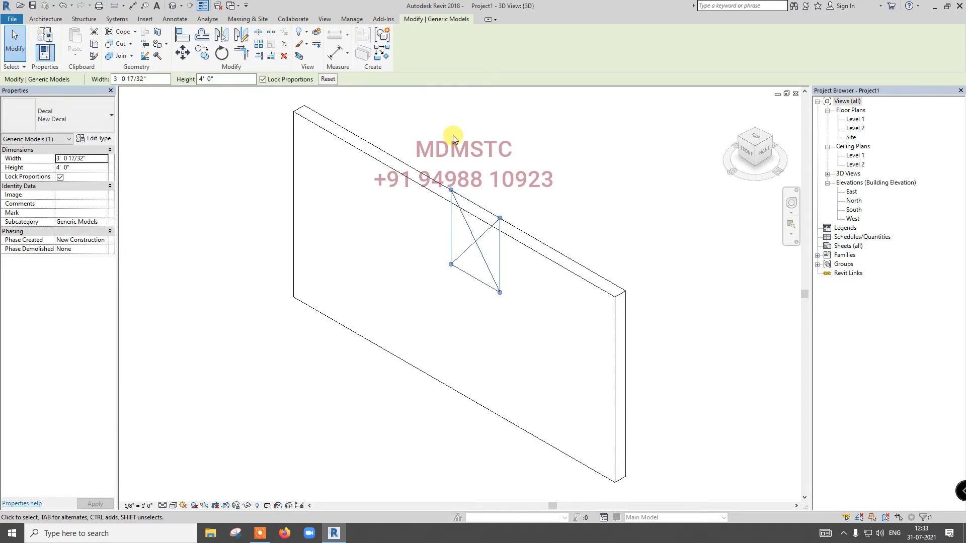
key(Down)
key(Down)
key(Down)
key(Down)
key(Down)
key(Down)
key(Down)
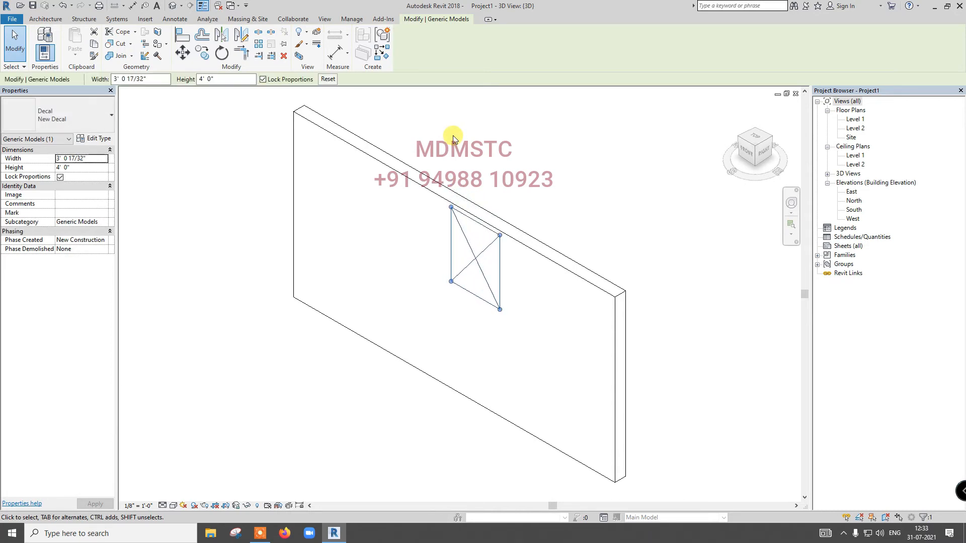
key(Left)
key(Left)
key(Left)
key(Left)
key(Left)
key(Left)
key(Left)
key(Left)
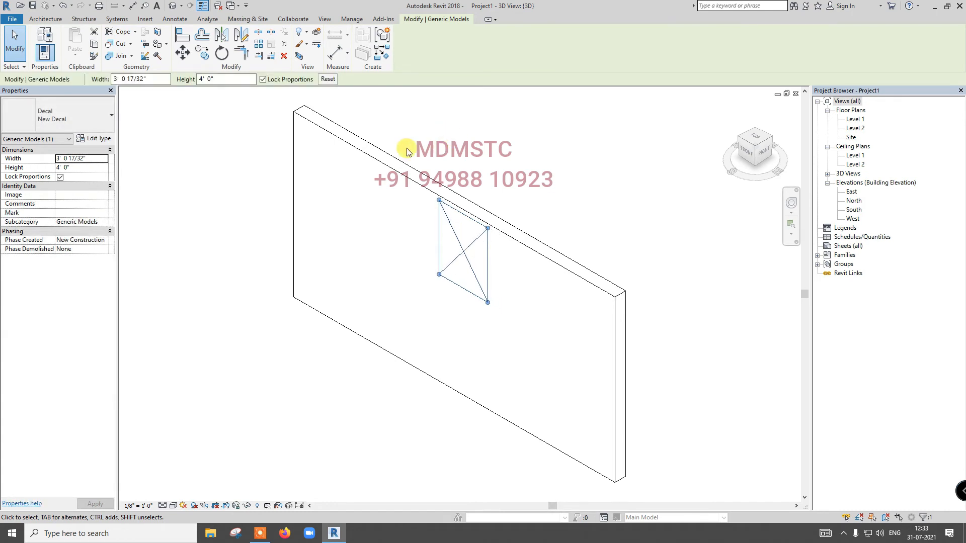
- Set the decal's height to 3', keeping its proportions locked
double_click(230, 82)
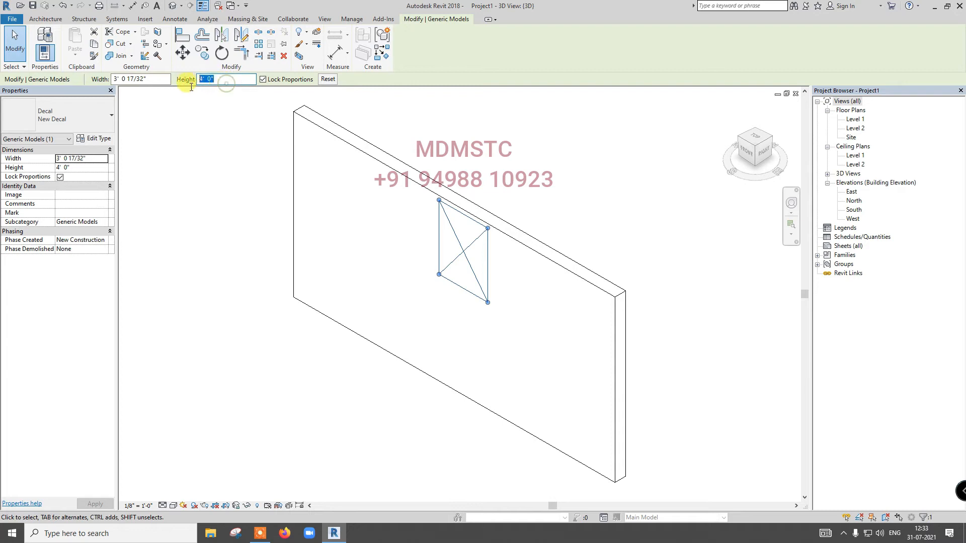
text(3)
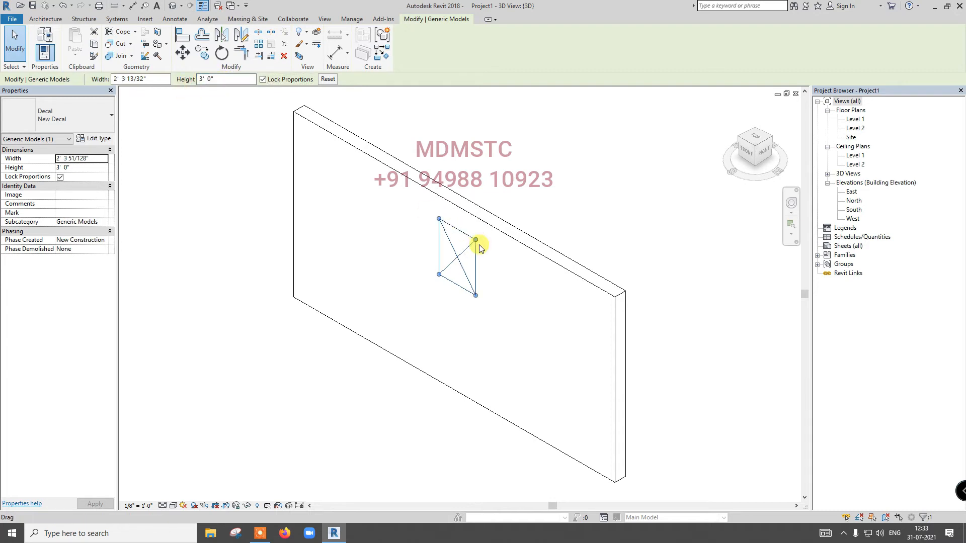
key(Return)
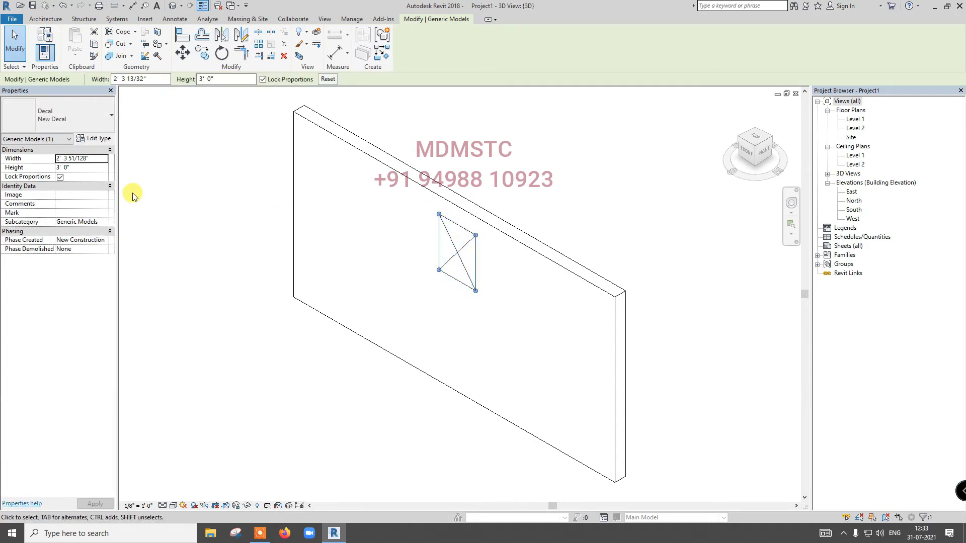
click(189, 184)
click(126, 55)
click(138, 91)
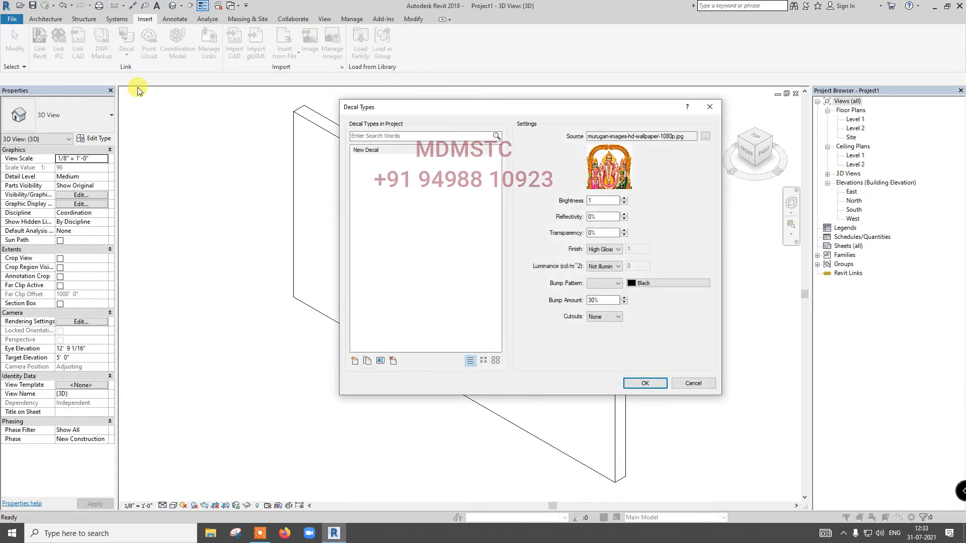
click(354, 360)
click(525, 271)
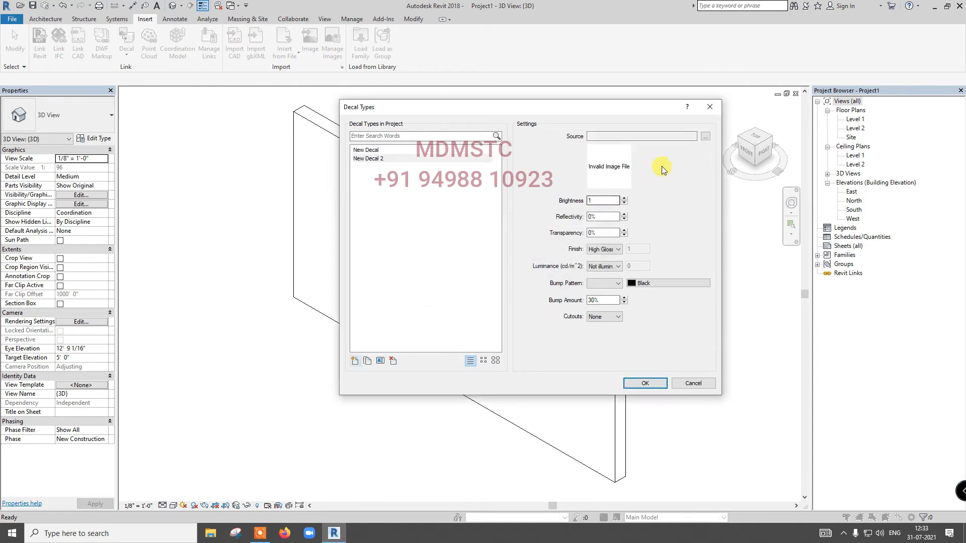
click(705, 137)
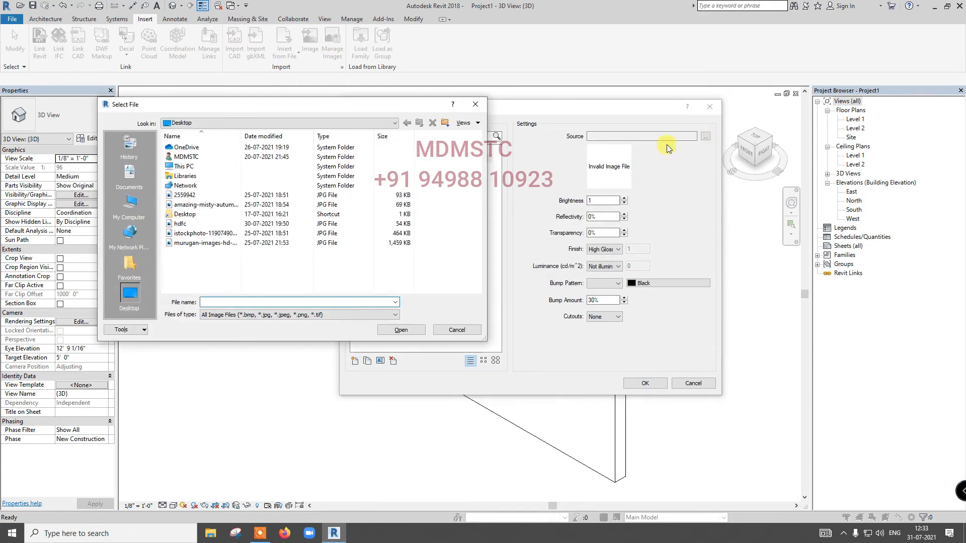
click(219, 234)
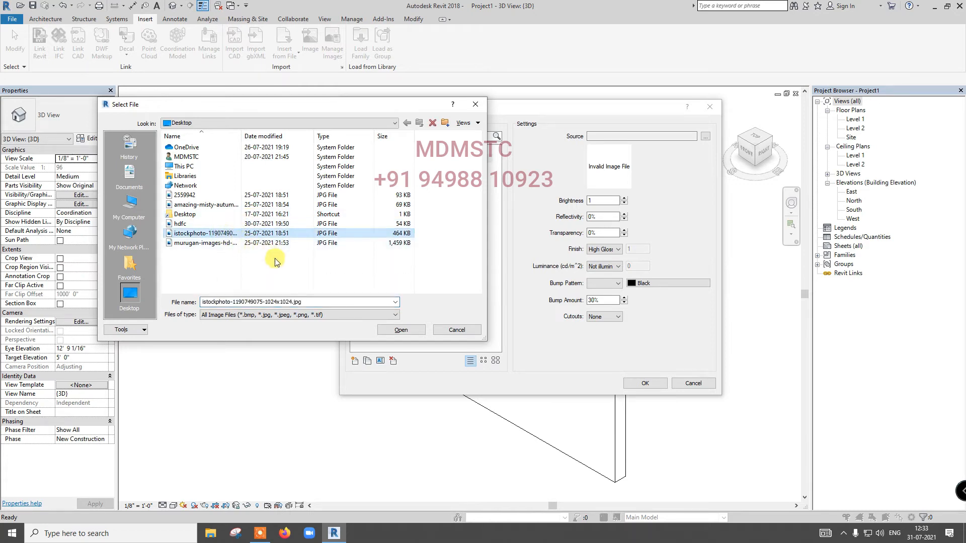
click(397, 330)
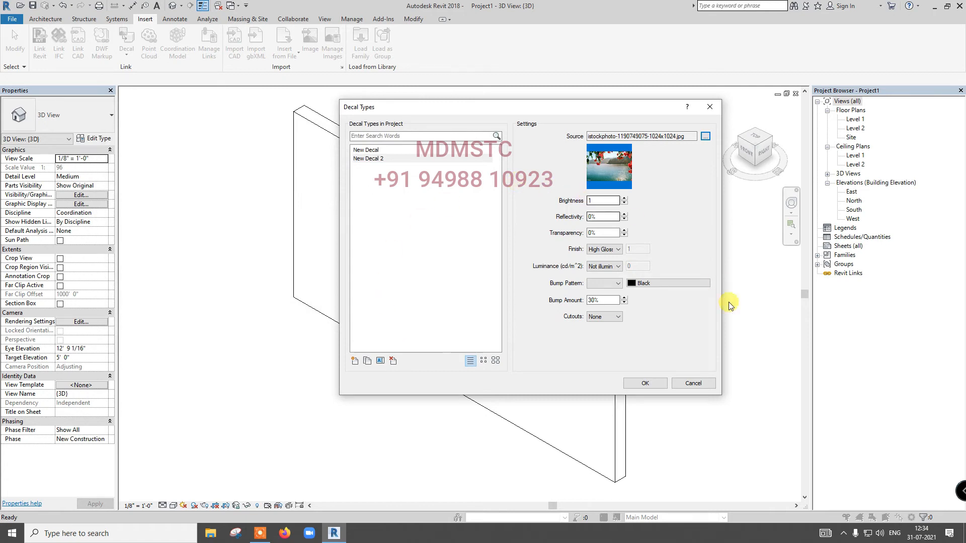
click(649, 383)
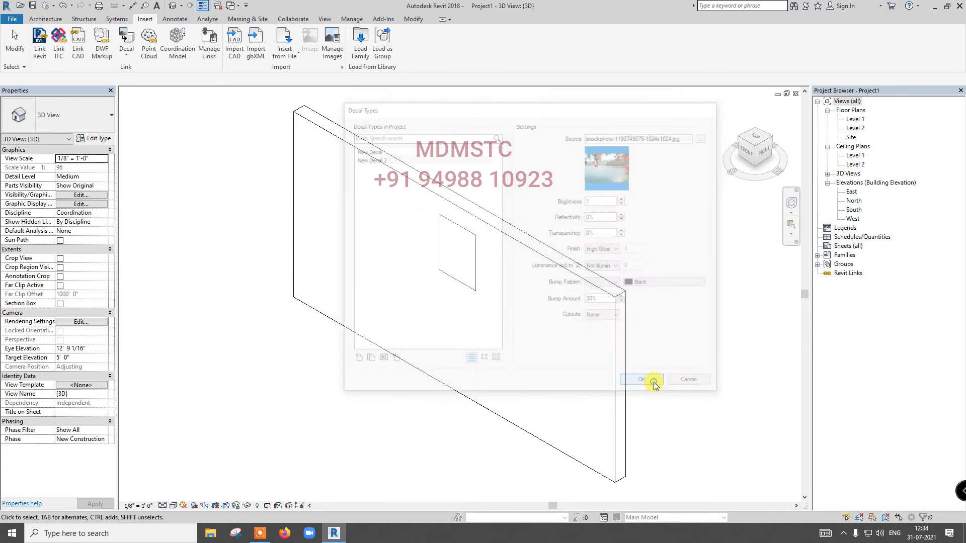
- Place a decal of the second type on the wall face, left of the existing decal, and shift it down and left
click(127, 56)
click(131, 73)
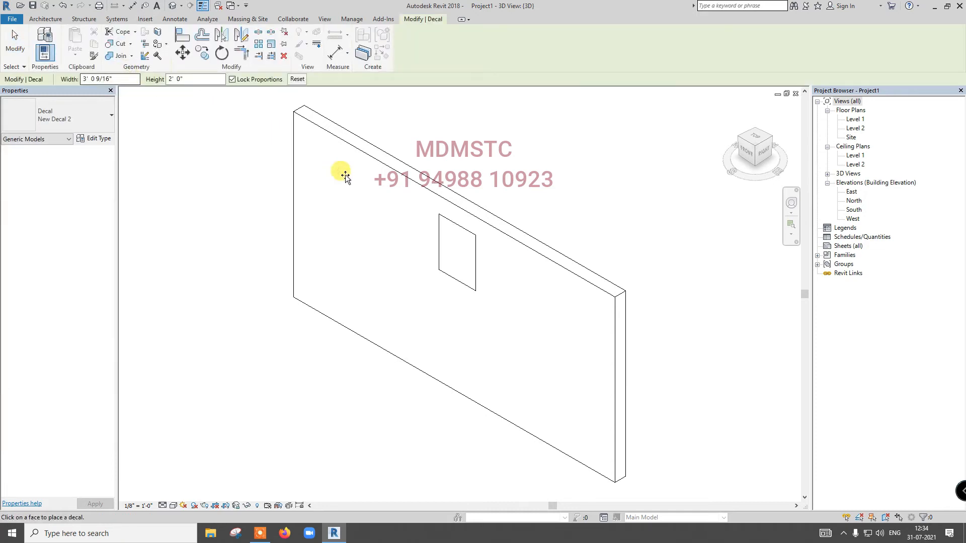
click(369, 188)
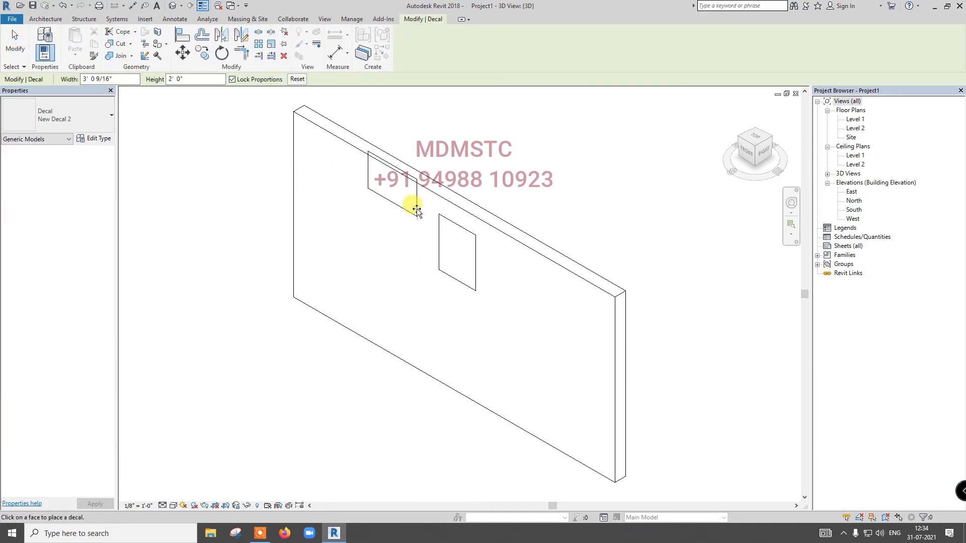
key(Escape)
drag(397, 192, 370, 216)
- Set the left decal's height to 4' with proportions locked and reposition it below the wall's top edge, near the left end
click(224, 79)
text(4)
key(Return)
drag(394, 204, 369, 216)
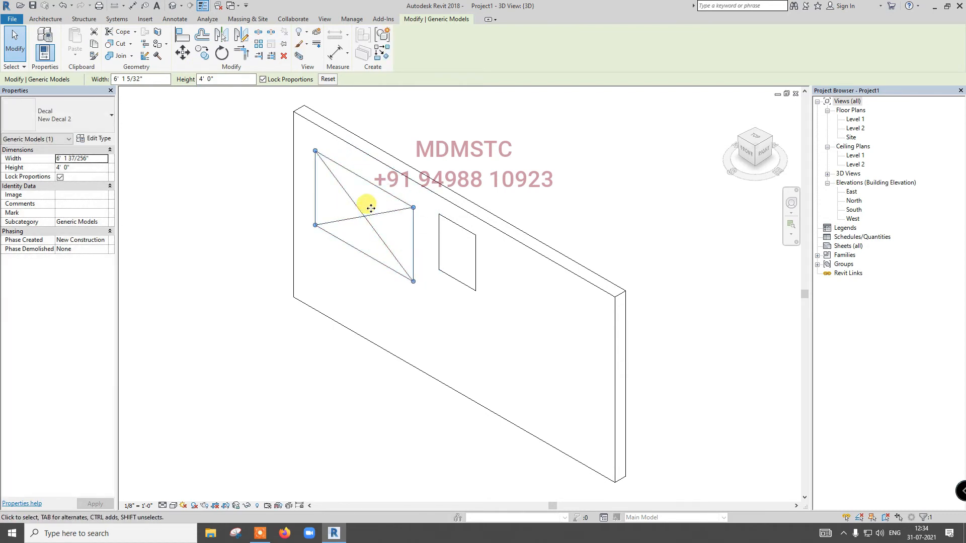
drag(317, 208, 317, 203)
click(248, 207)
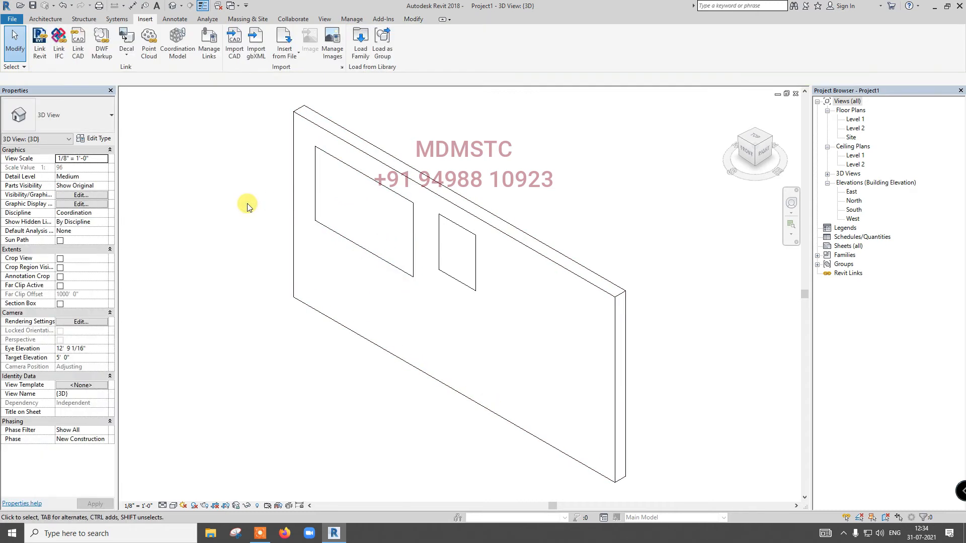
- Add a third decal type that uses the amazing-misty-autumn-scenery lake image from the Desktop as its source
click(128, 53)
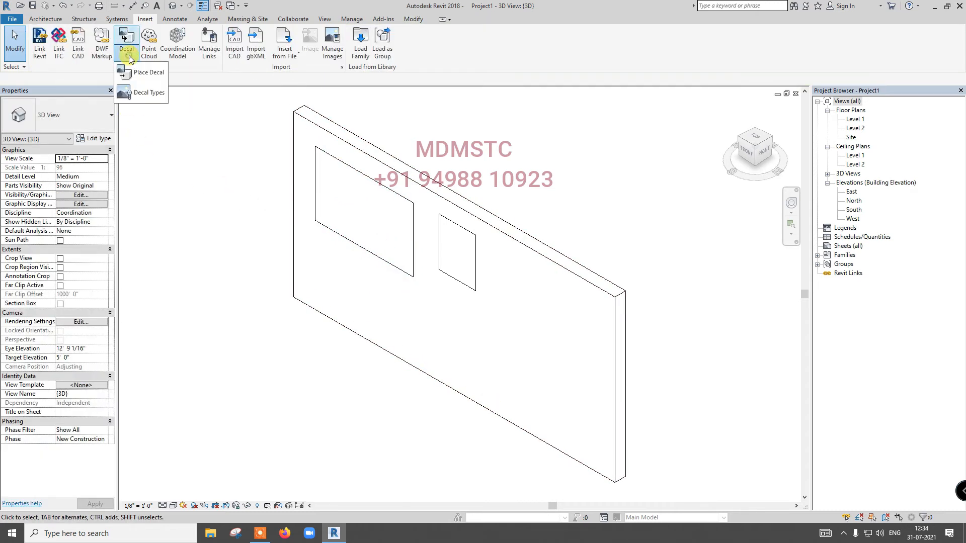
click(140, 97)
click(355, 360)
click(529, 275)
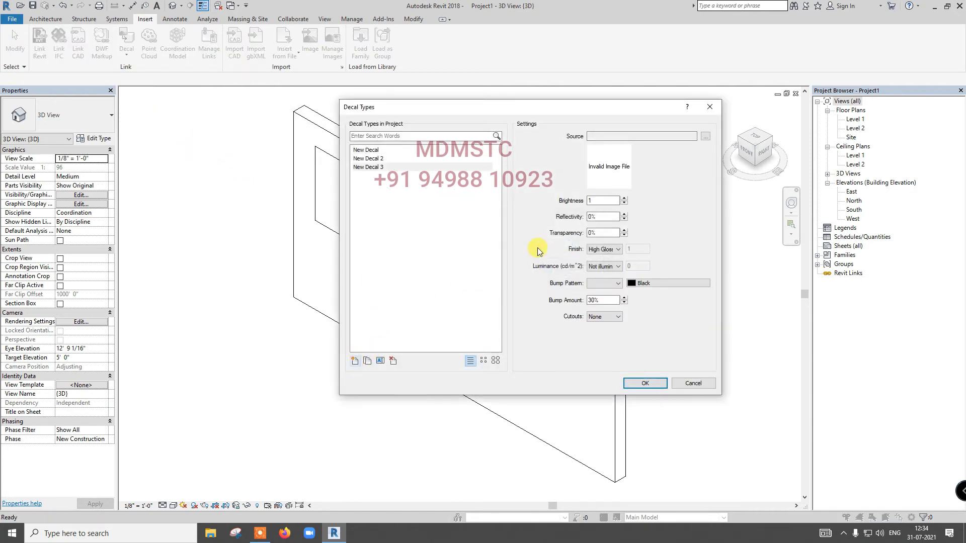
click(707, 138)
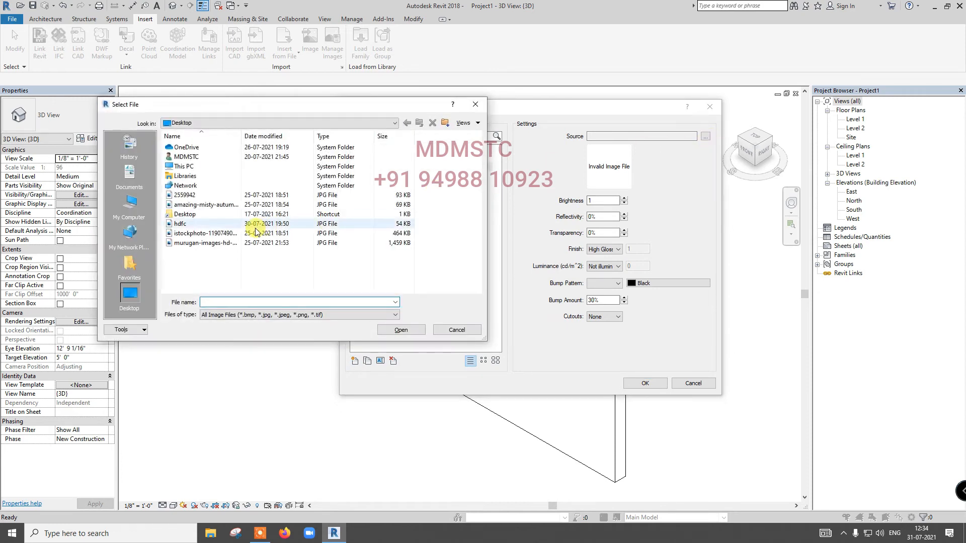
click(191, 205)
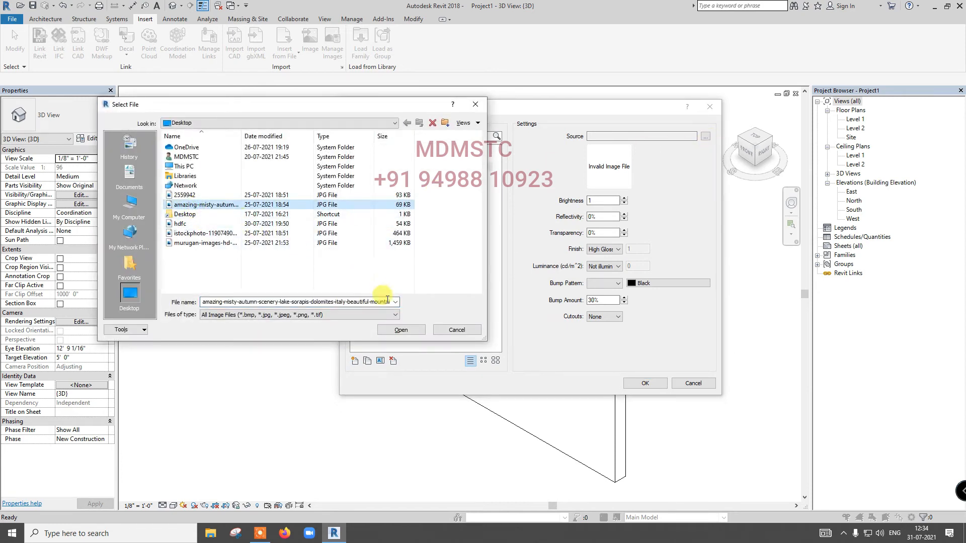
click(400, 331)
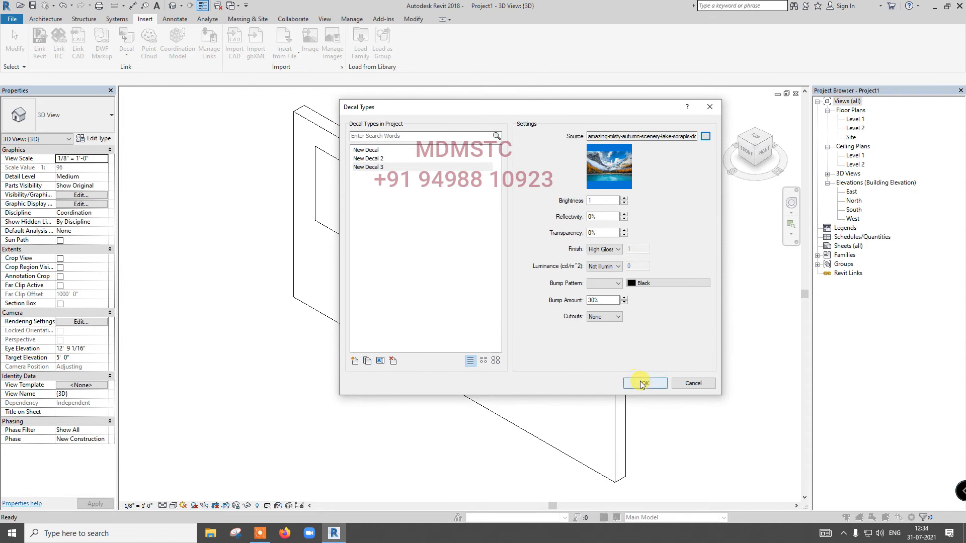
click(642, 383)
- Place a decal of the third type on the wall face near its right end, right of the existing decals
click(126, 59)
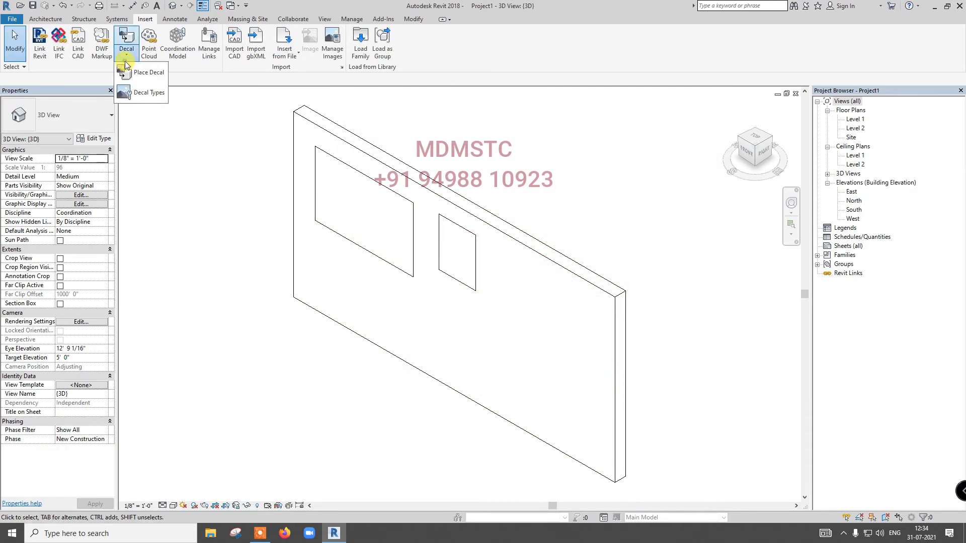
click(138, 75)
click(538, 289)
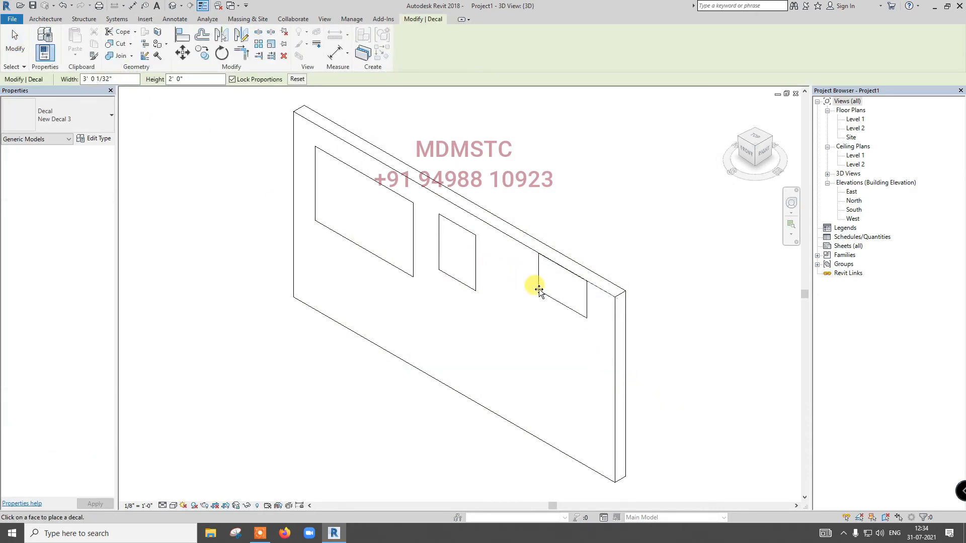
key(Escape)
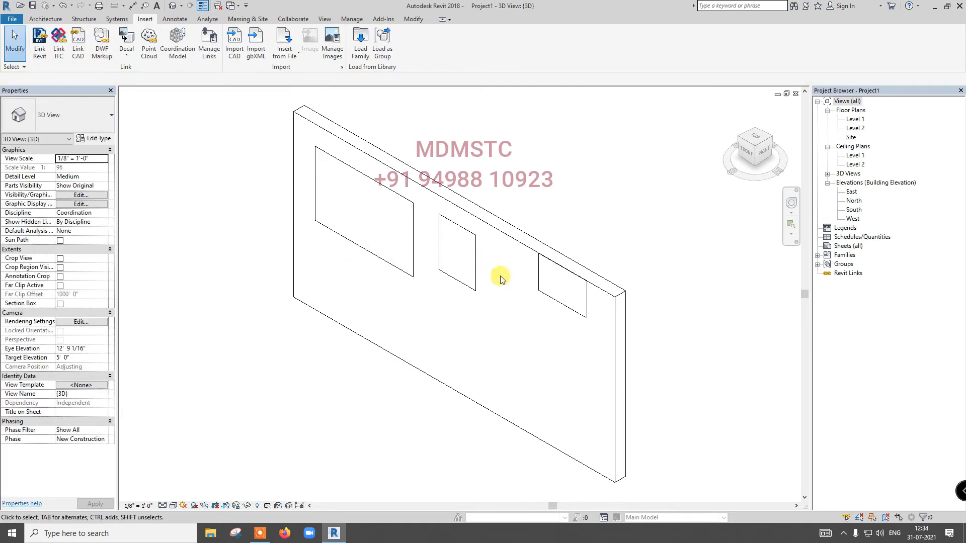
- Set the right decal's height to 4', keeping its proportions locked
click(541, 289)
double_click(236, 79)
text(4)
key(Return)
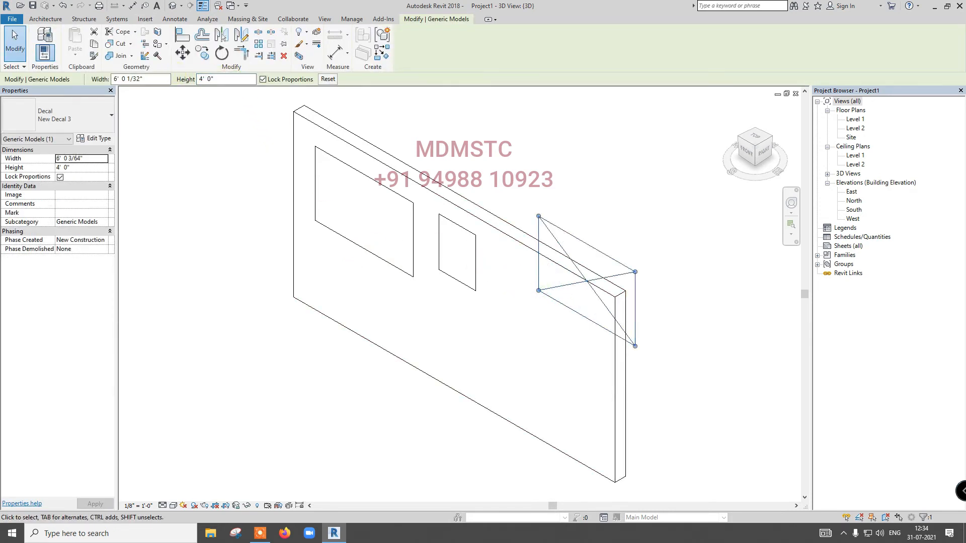
- Move the enlarged right decal down and left until it fits within the wall face, and nudge the left decal up slightly
drag(577, 285, 538, 319)
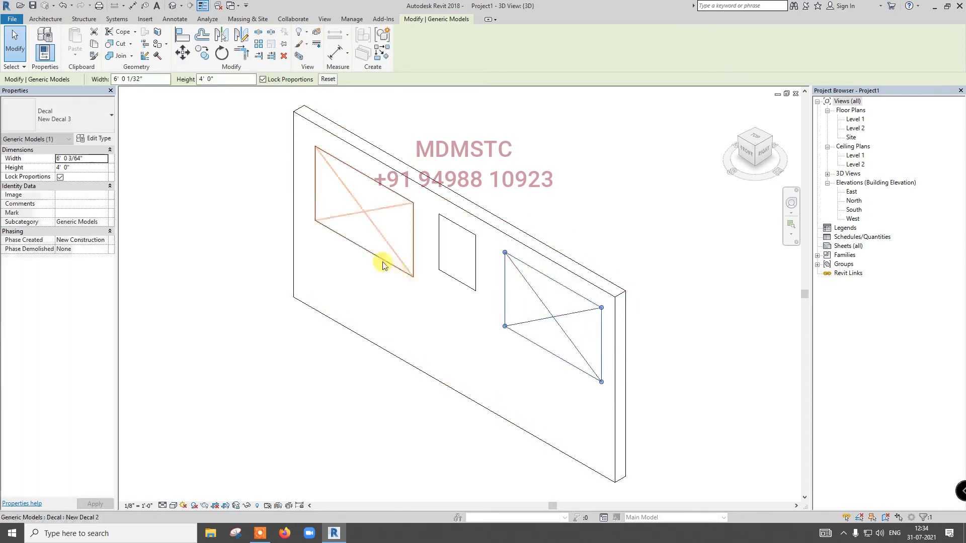
click(364, 215)
drag(364, 212, 365, 211)
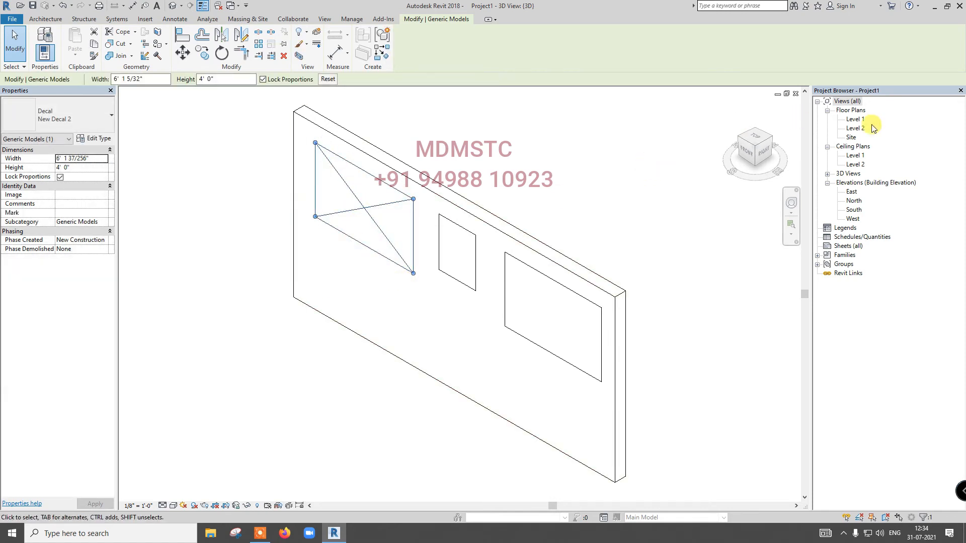
- Create a camera view from the Level 1 floor plan, with the camera in front of the wall and the target just behind it
double_click(856, 120)
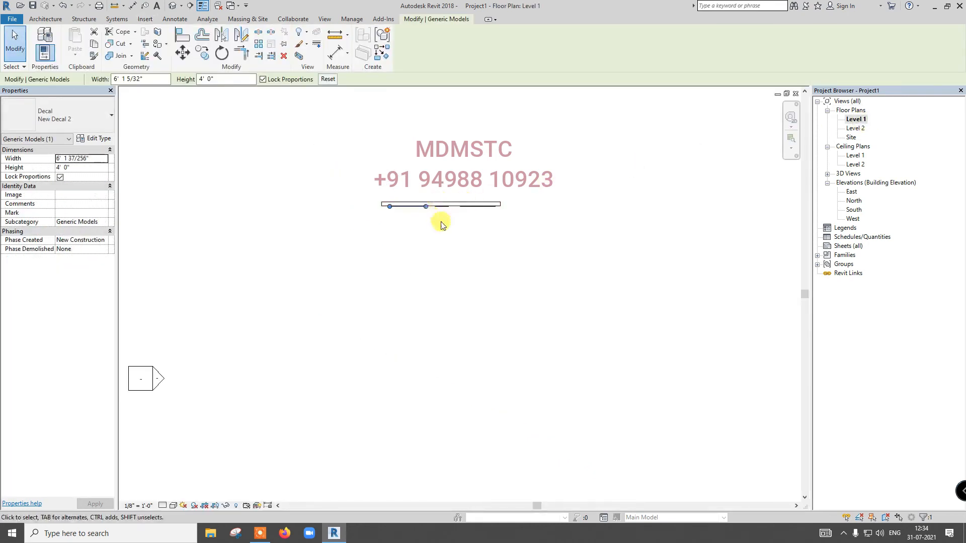
key(Escape)
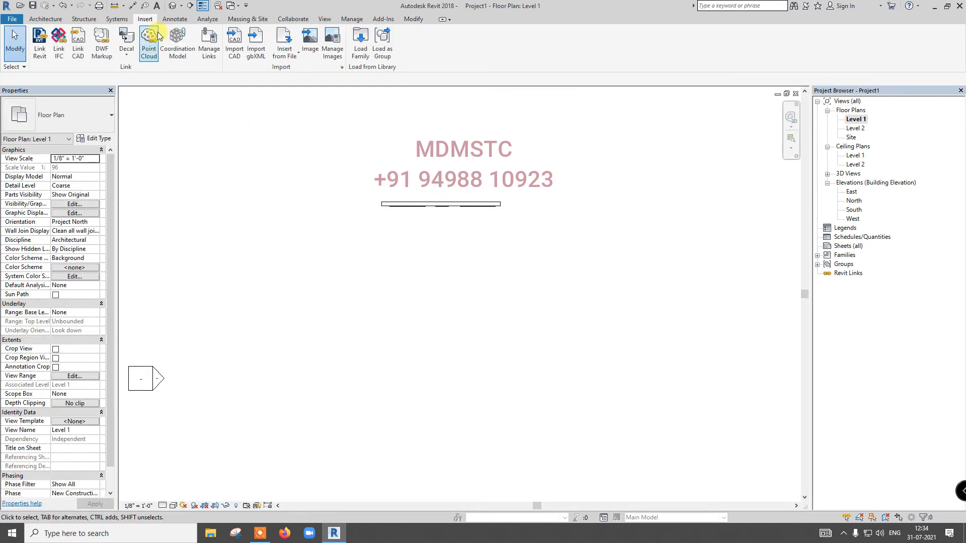
click(181, 5)
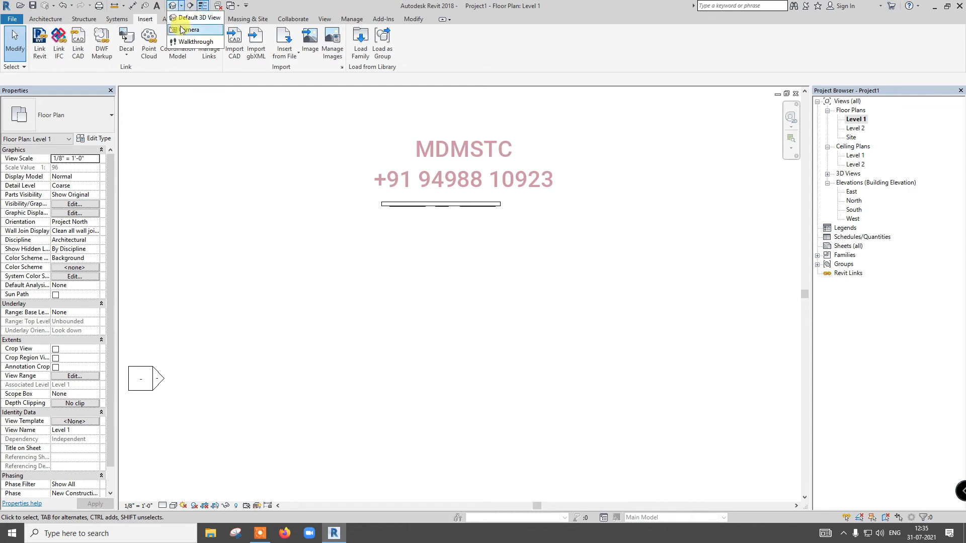
click(188, 29)
click(439, 276)
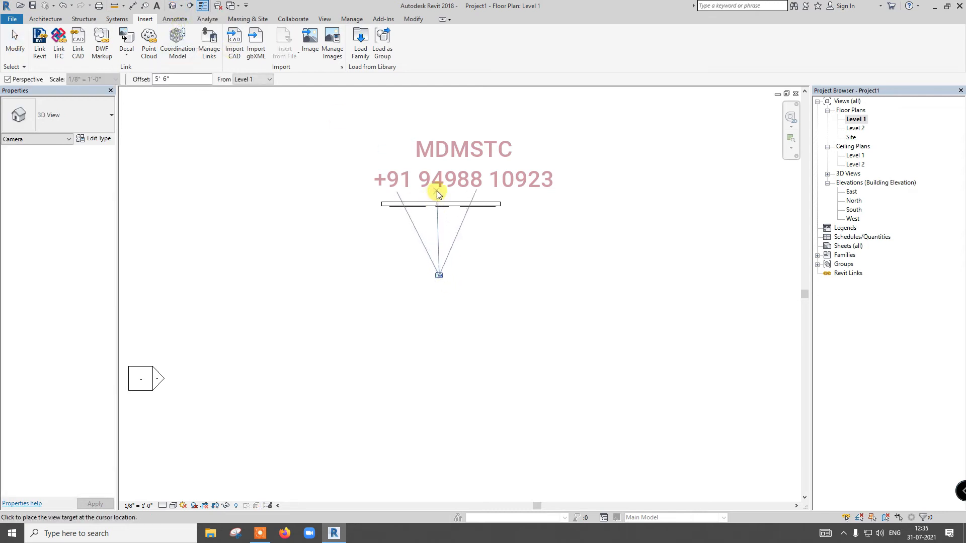
click(438, 191)
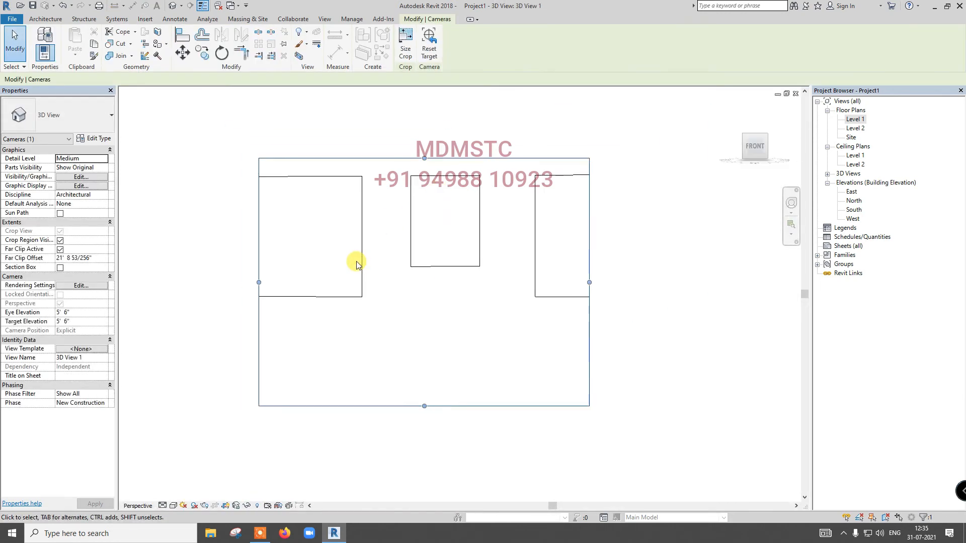
- Widen the camera view's crop region on both sides until all three decals fit inside it
drag(258, 282, 211, 282)
drag(590, 284, 732, 282)
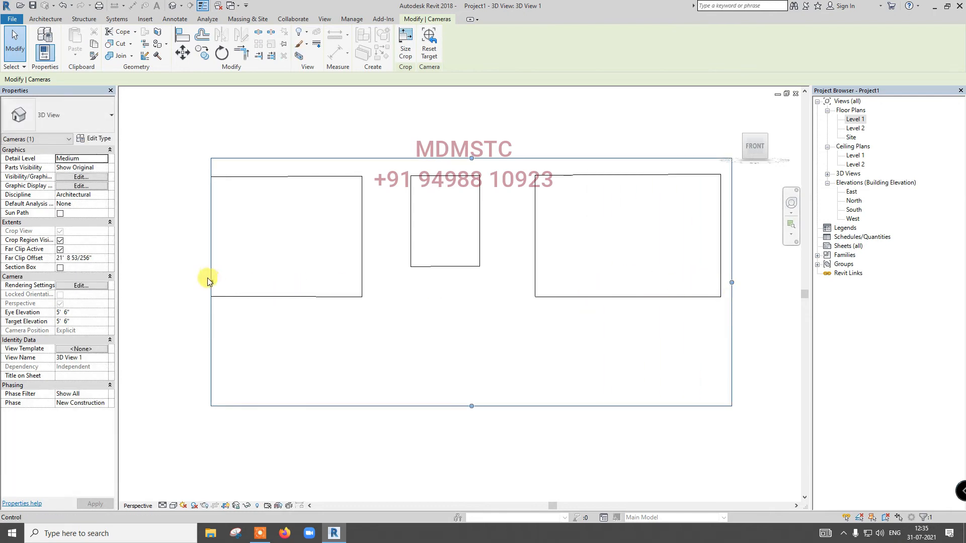
drag(209, 281, 154, 283)
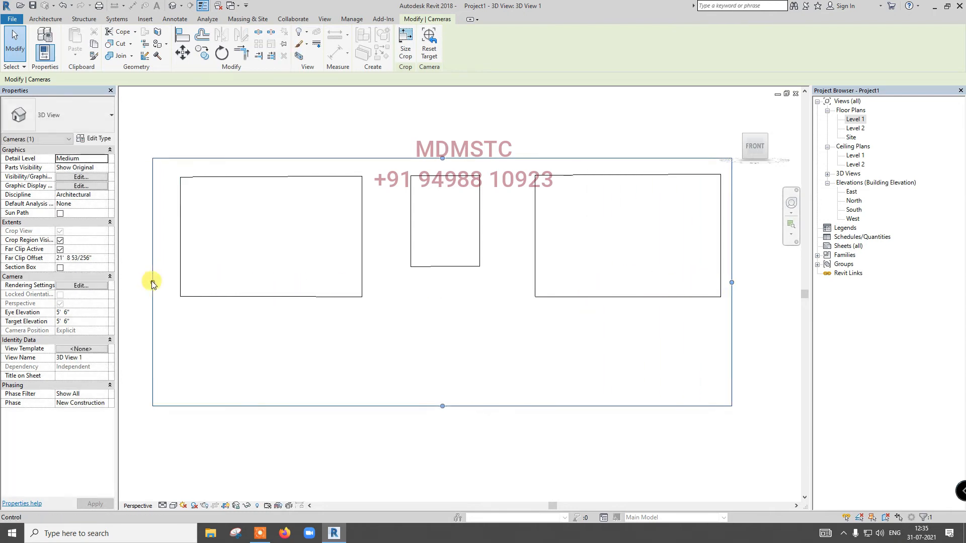
- Tighten the crop region's height so it ends shortly below the decals and just under the wall's top edge
drag(441, 405, 436, 336)
drag(443, 159, 444, 150)
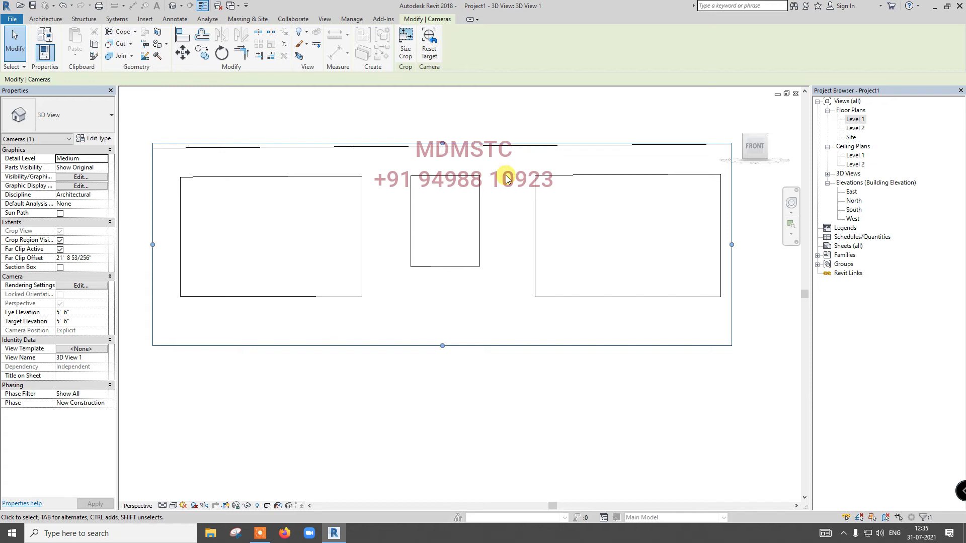
click(496, 365)
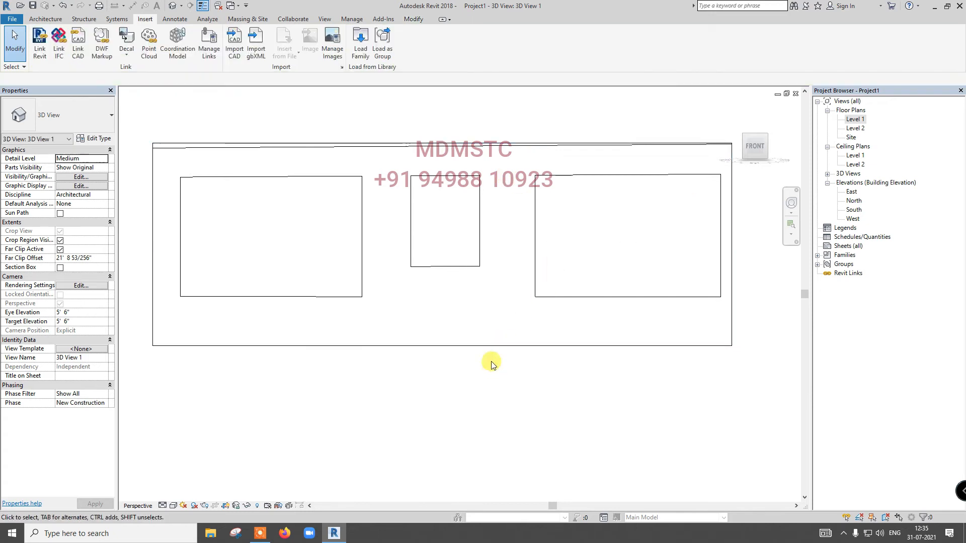
click(412, 144)
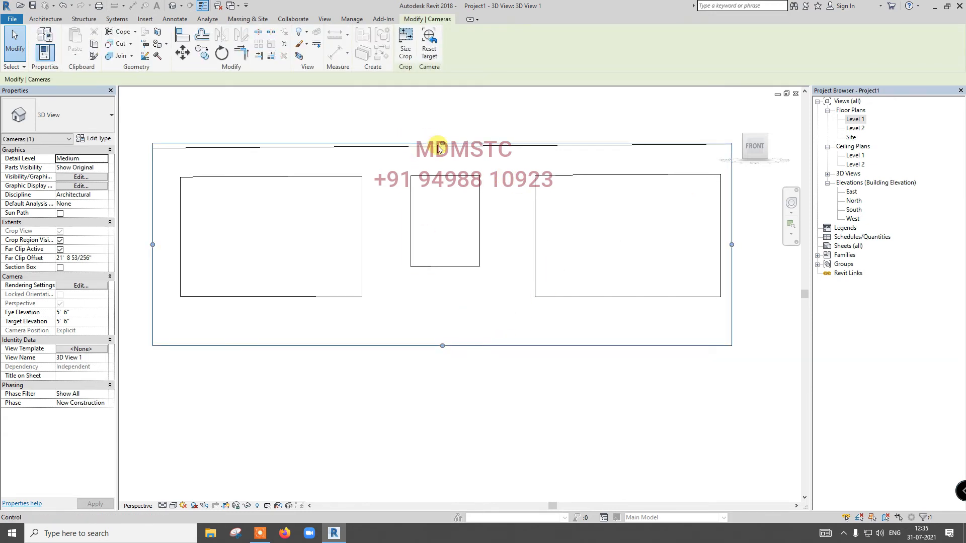
drag(439, 150, 438, 150)
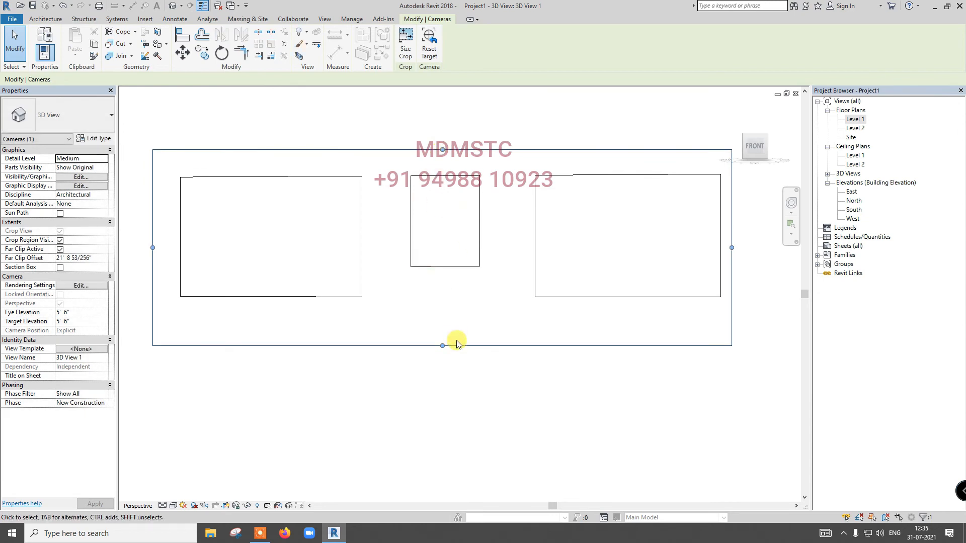
click(455, 381)
- Open the Rendering settings for the camera view and set the quality to Medium and the output resolution to Printer at 600 DPI
key(r)
key(r)
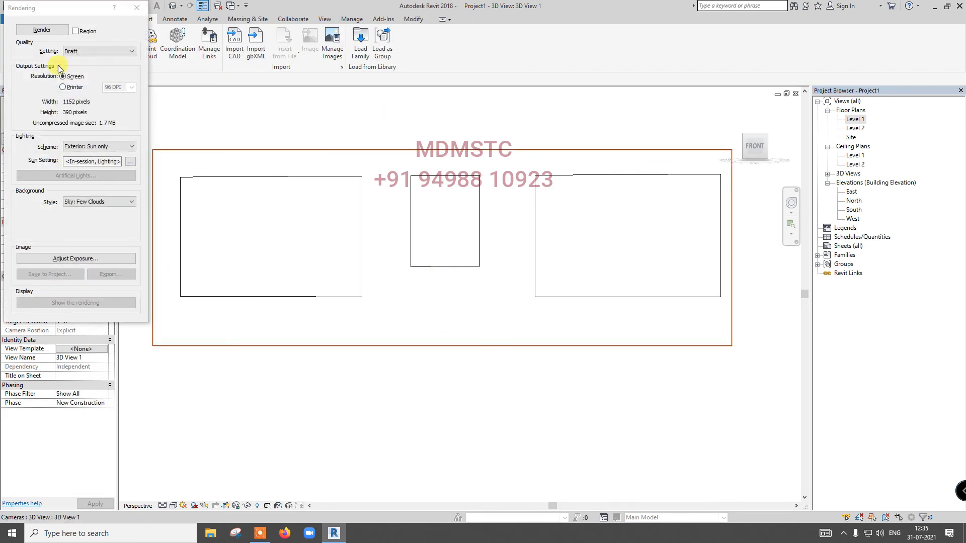
click(91, 50)
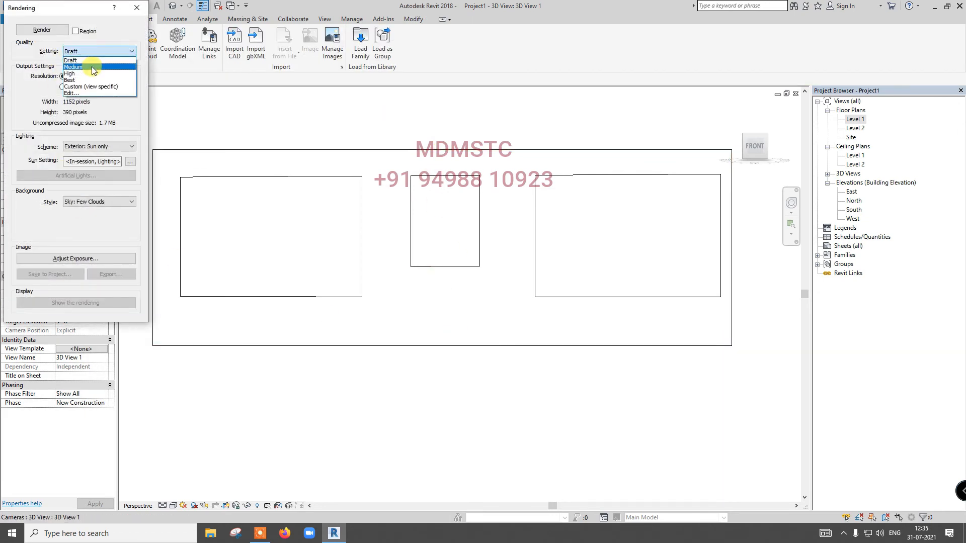
click(91, 67)
click(63, 87)
click(131, 88)
click(113, 116)
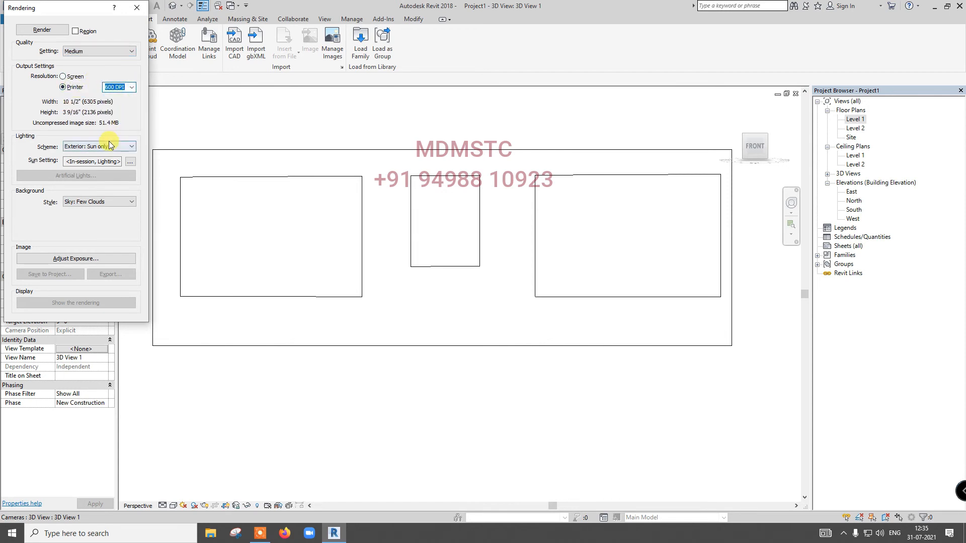
- Render the camera view and export the rendering to the Desktop as the JPEG file 3D View 1
click(50, 31)
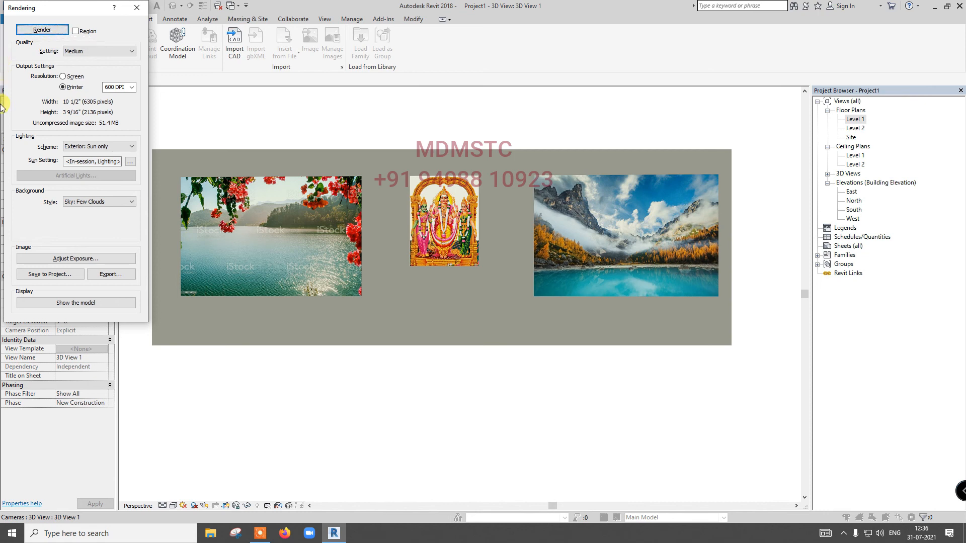
click(106, 275)
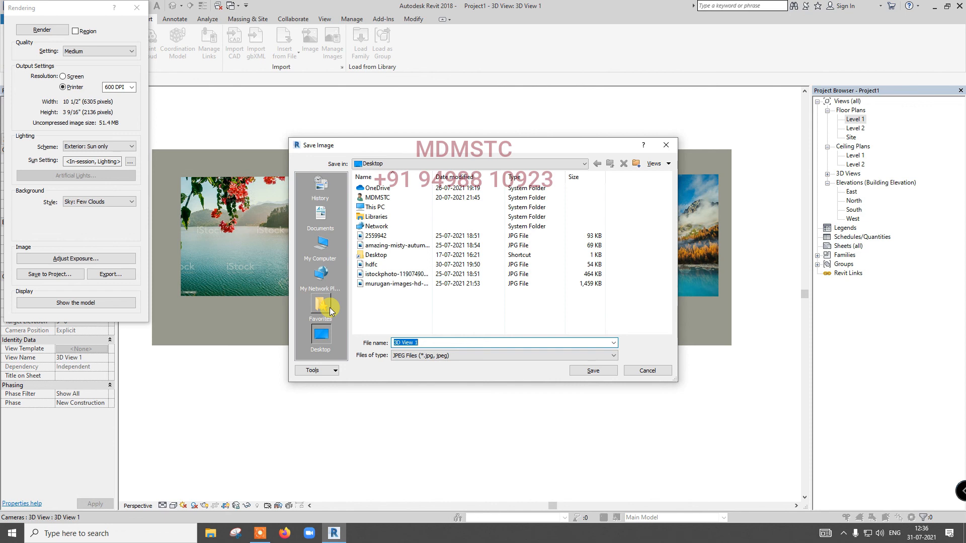
click(595, 371)
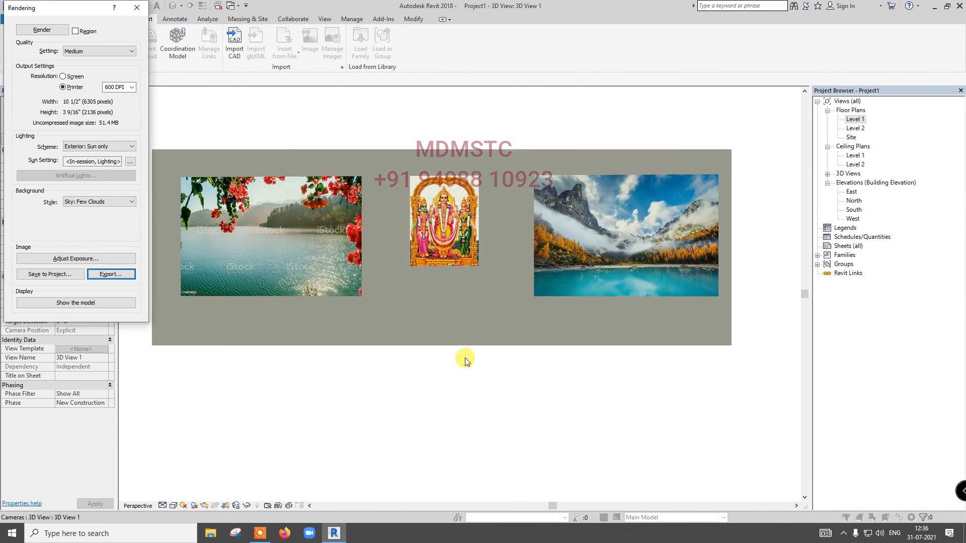
- Open the exported 3D View 1.jpg from the desktop in Photos, examine it full screen, close it and return to Revit
click(937, 7)
double_click(31, 438)
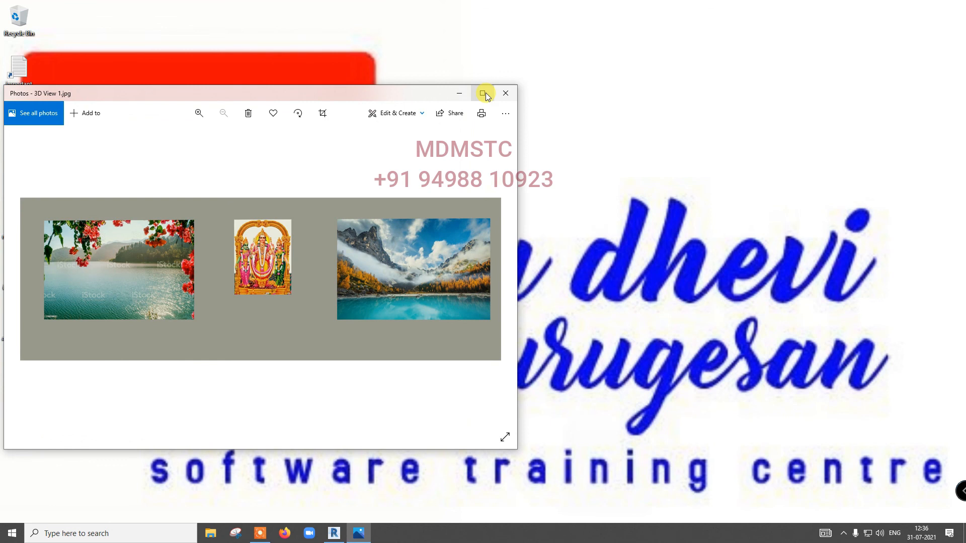
click(483, 93)
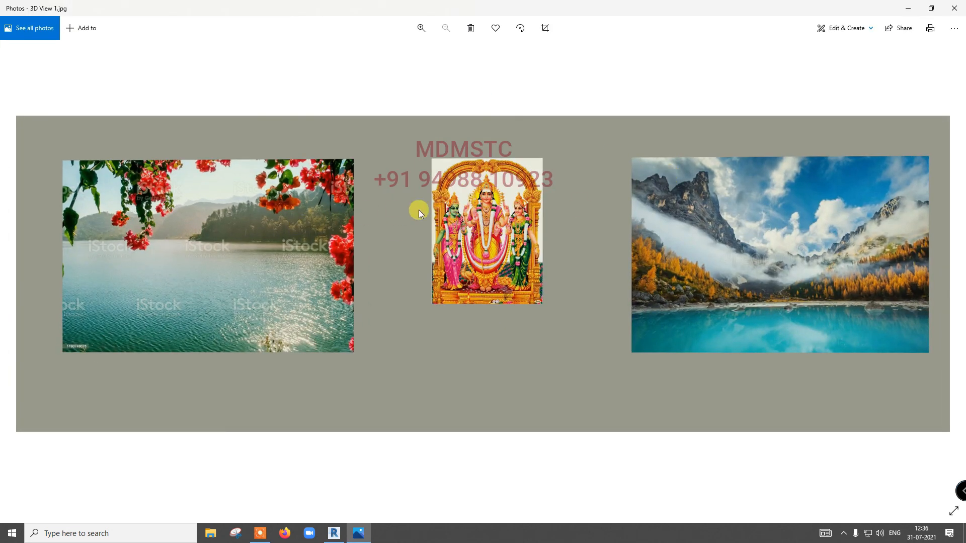
click(955, 9)
click(334, 533)
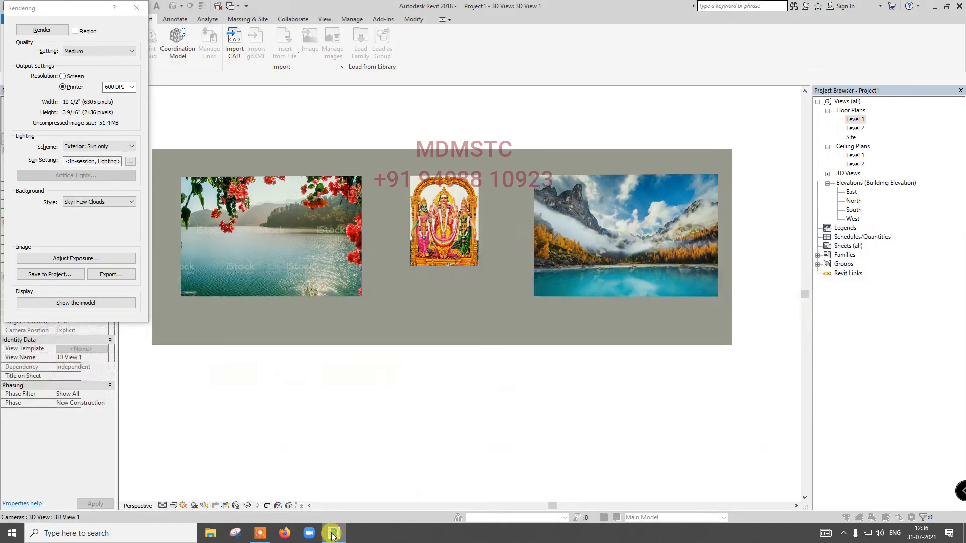